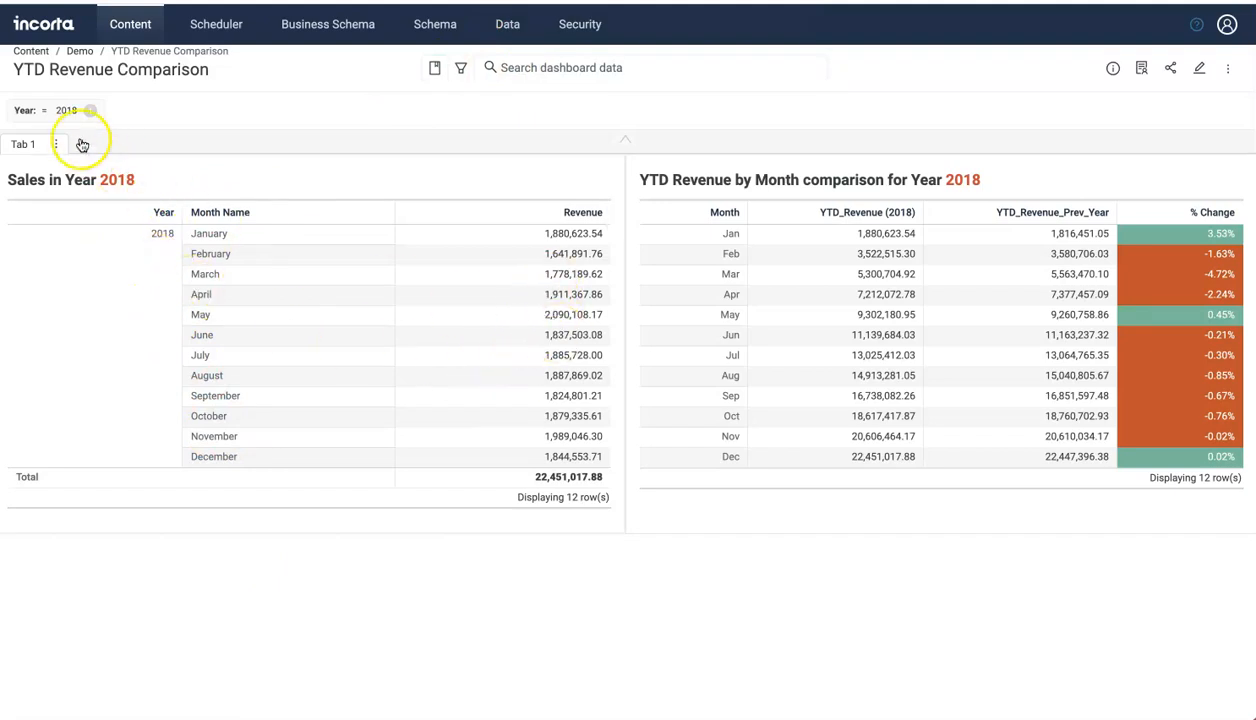
- Set the dashboard's Year filter to 2022 and apply it
click(50, 110)
click(62, 318)
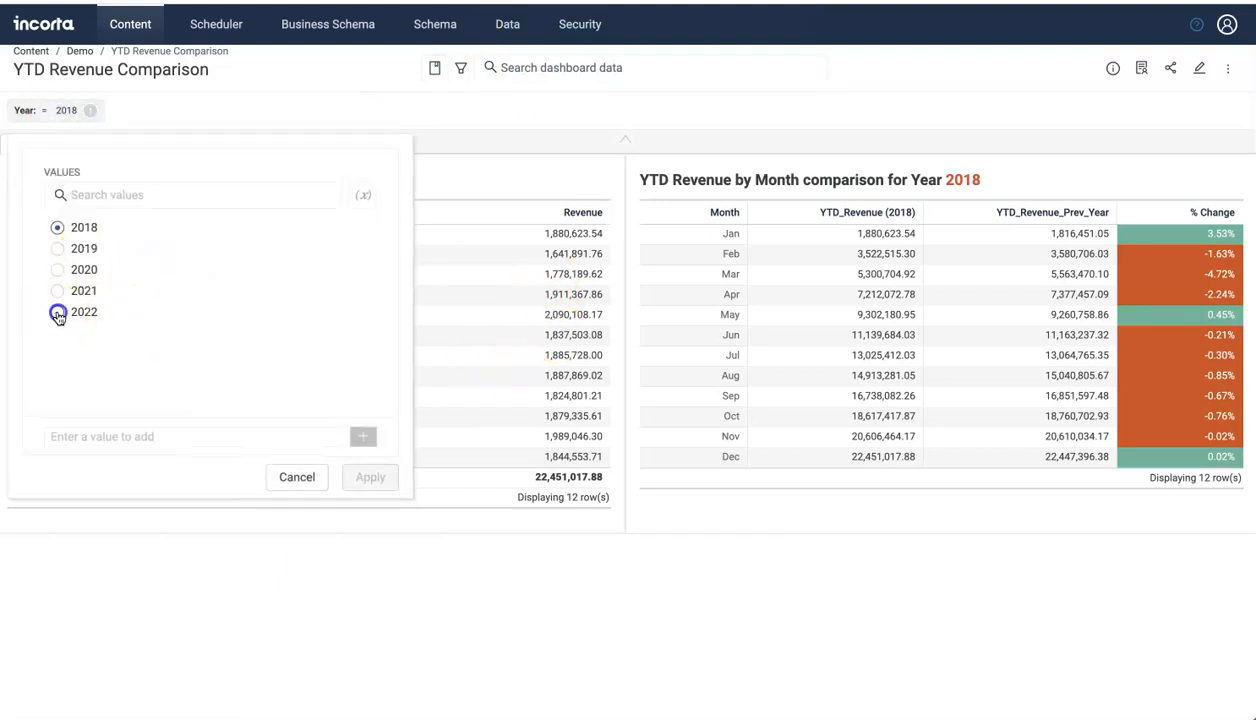
click(367, 477)
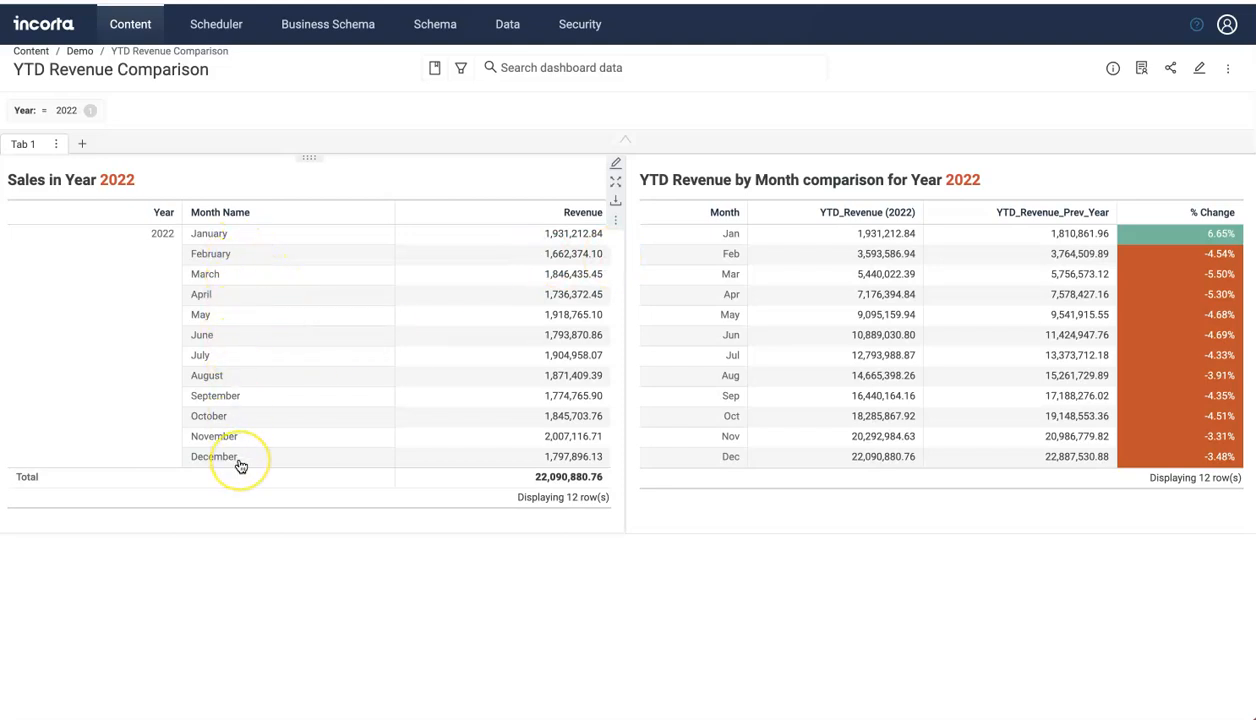
- Add a second Revenue measure with Running Total enabled to the Sales in Year insight and save it
click(616, 164)
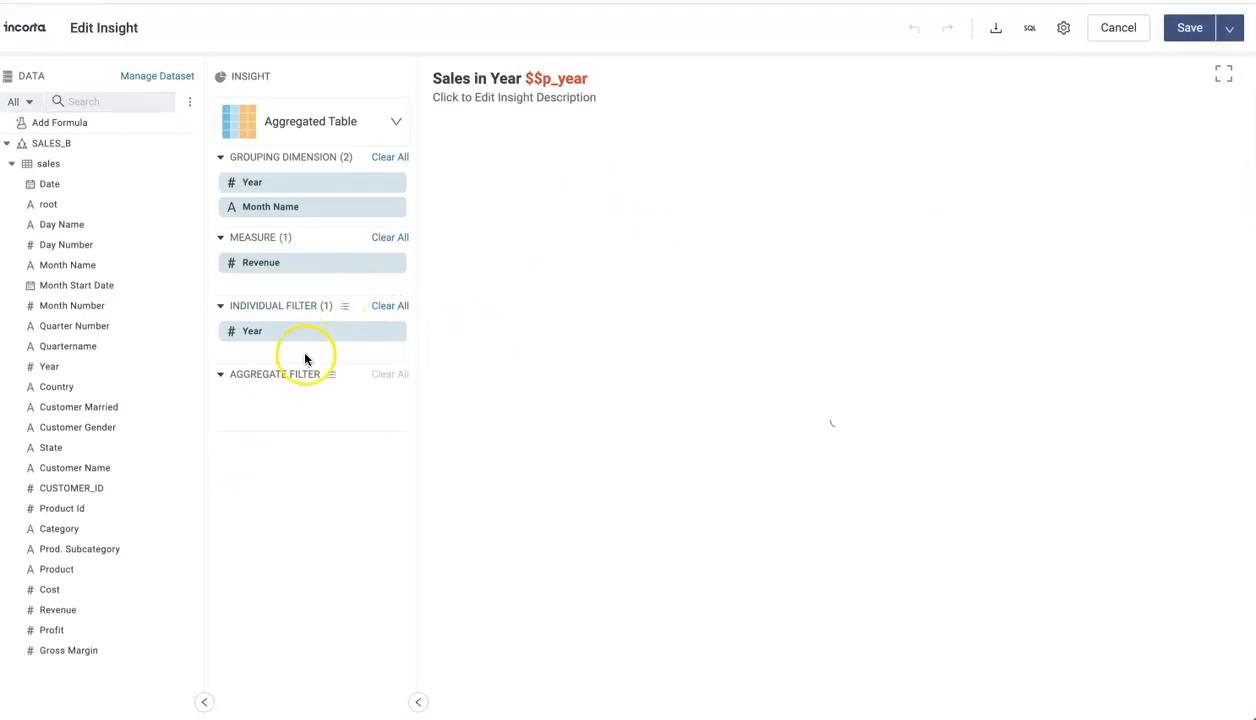
drag(60, 609, 300, 276)
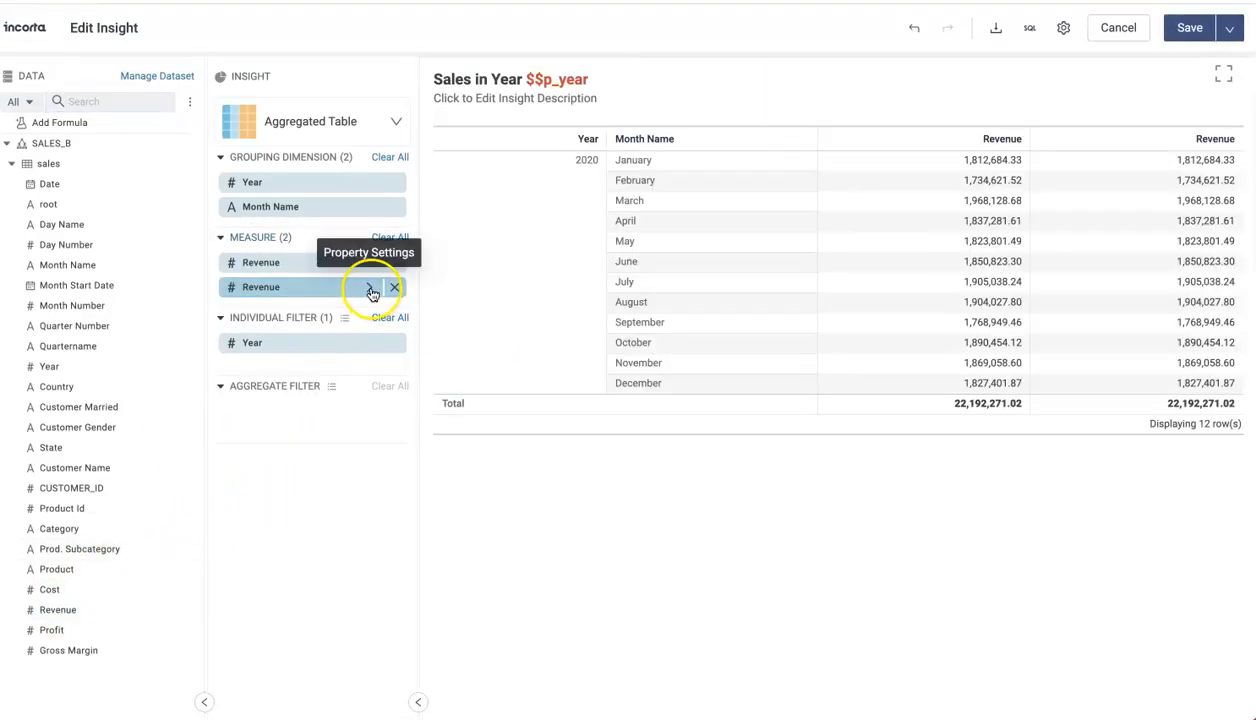
click(370, 290)
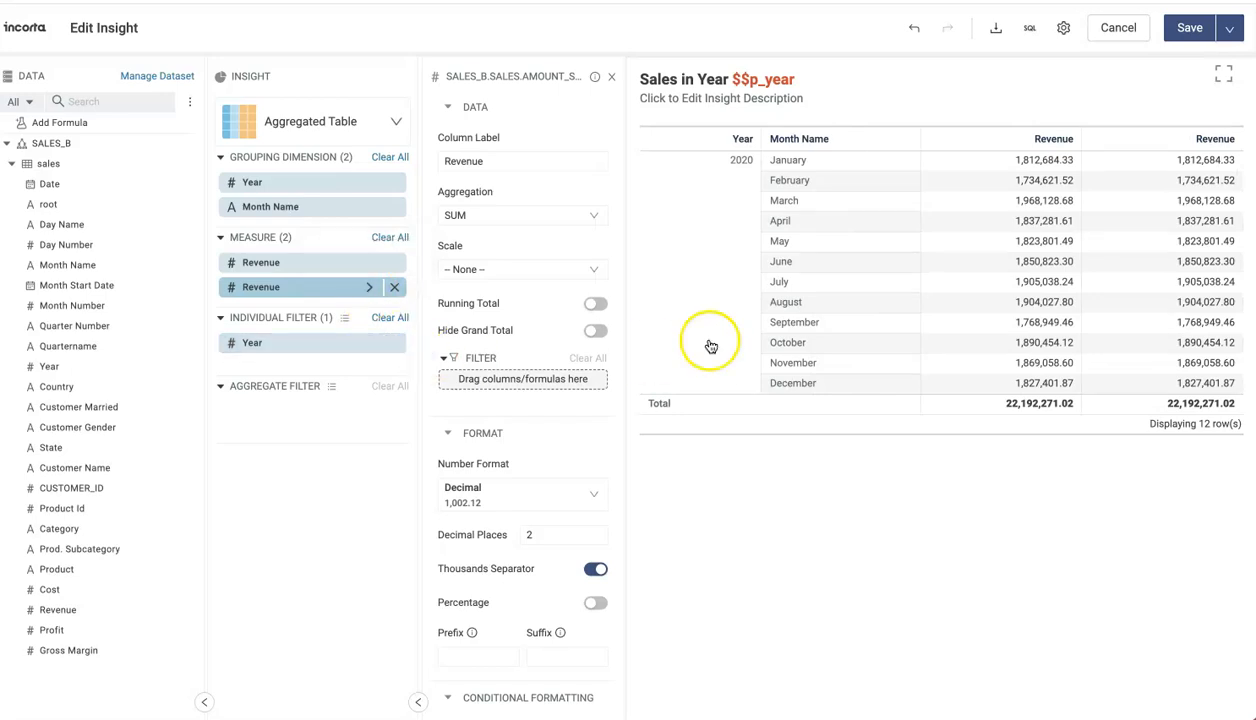
click(594, 304)
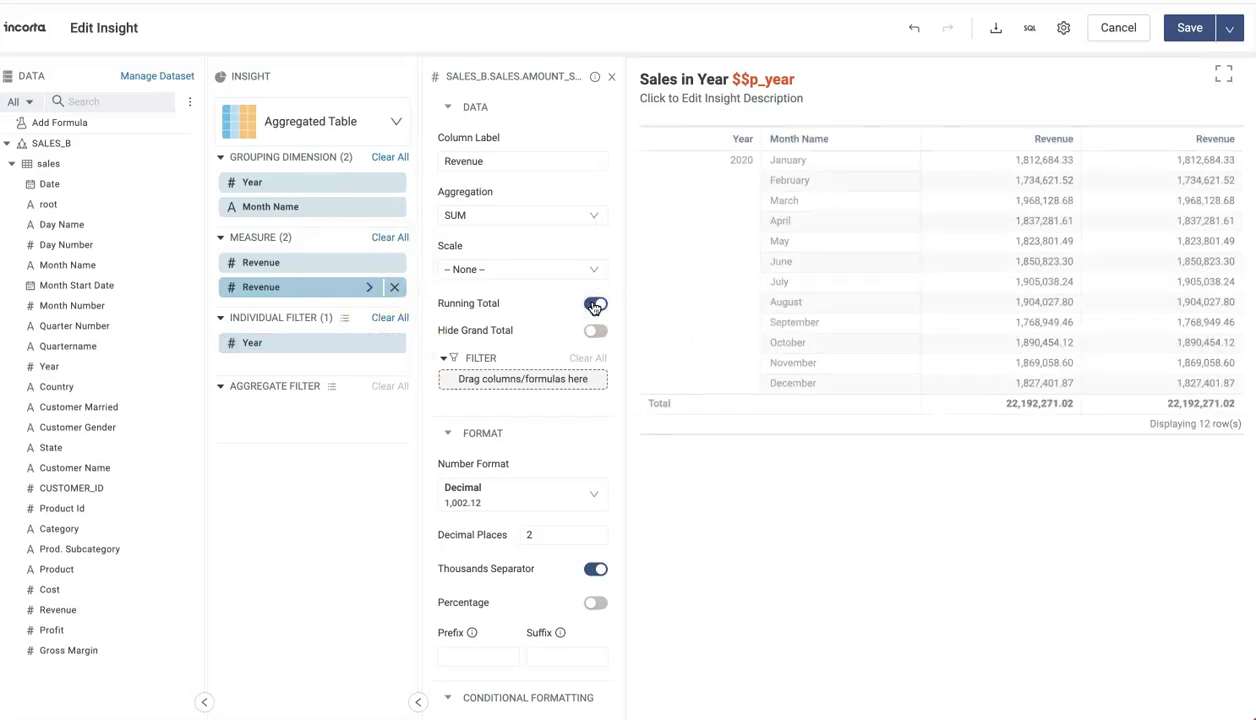
click(1204, 38)
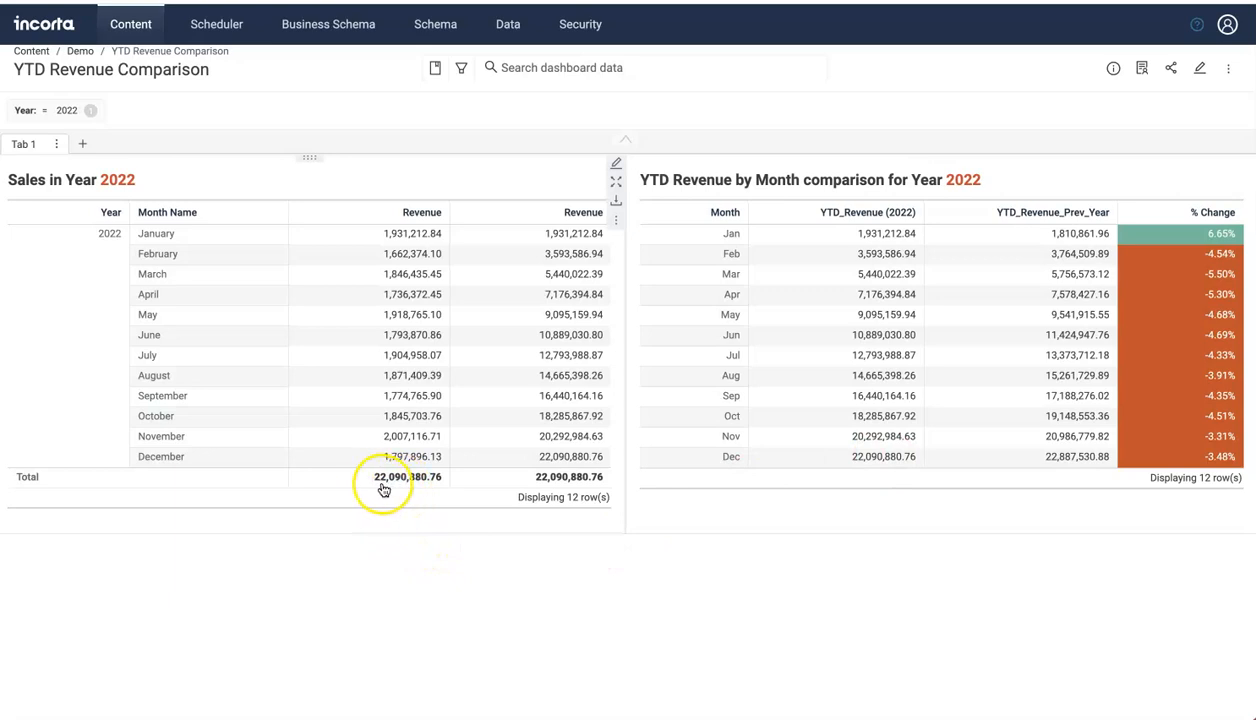
click(832, 534)
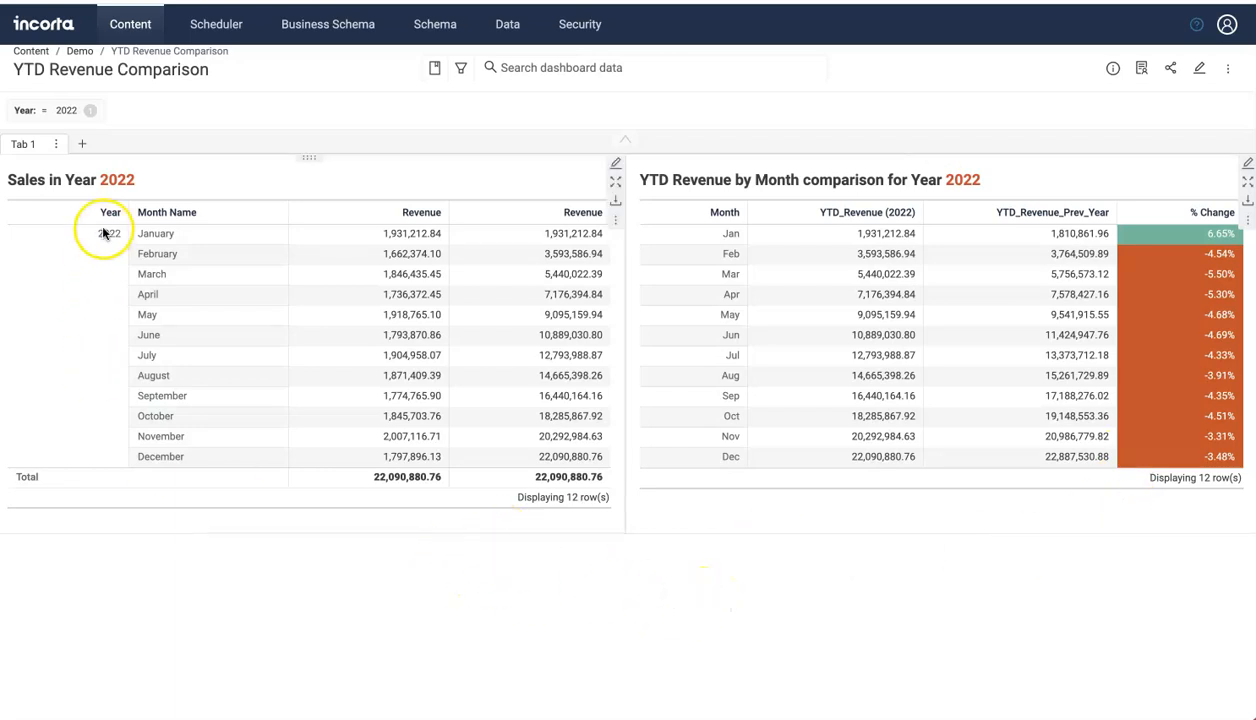
- Add a second tab to the dashboard, place a new table insight on it and save the layout
click(82, 144)
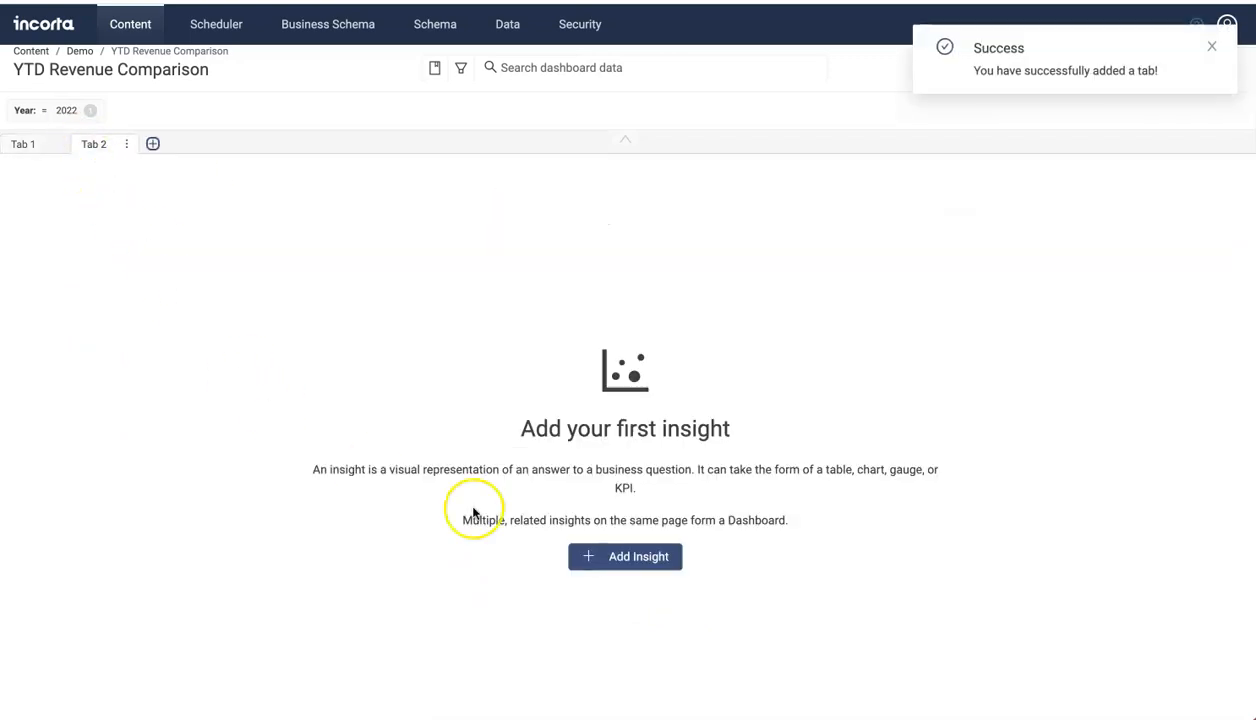
click(622, 556)
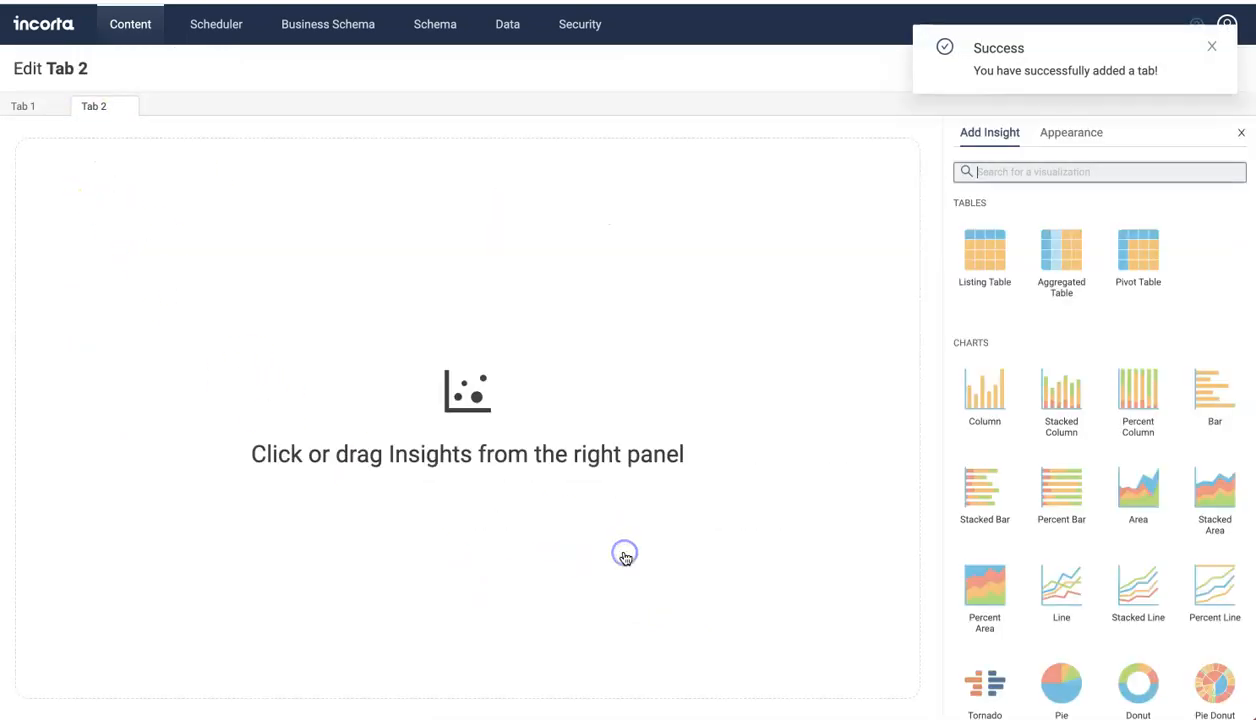
click(1052, 260)
click(1211, 48)
click(1205, 68)
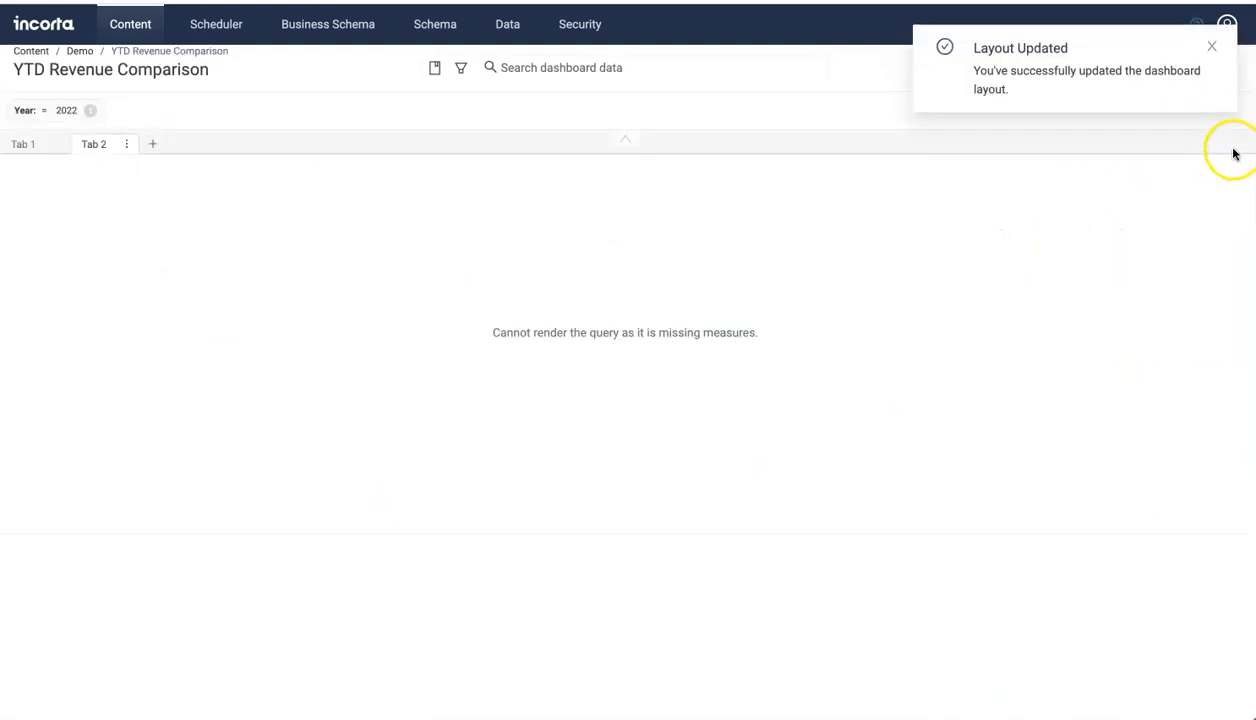
click(1211, 48)
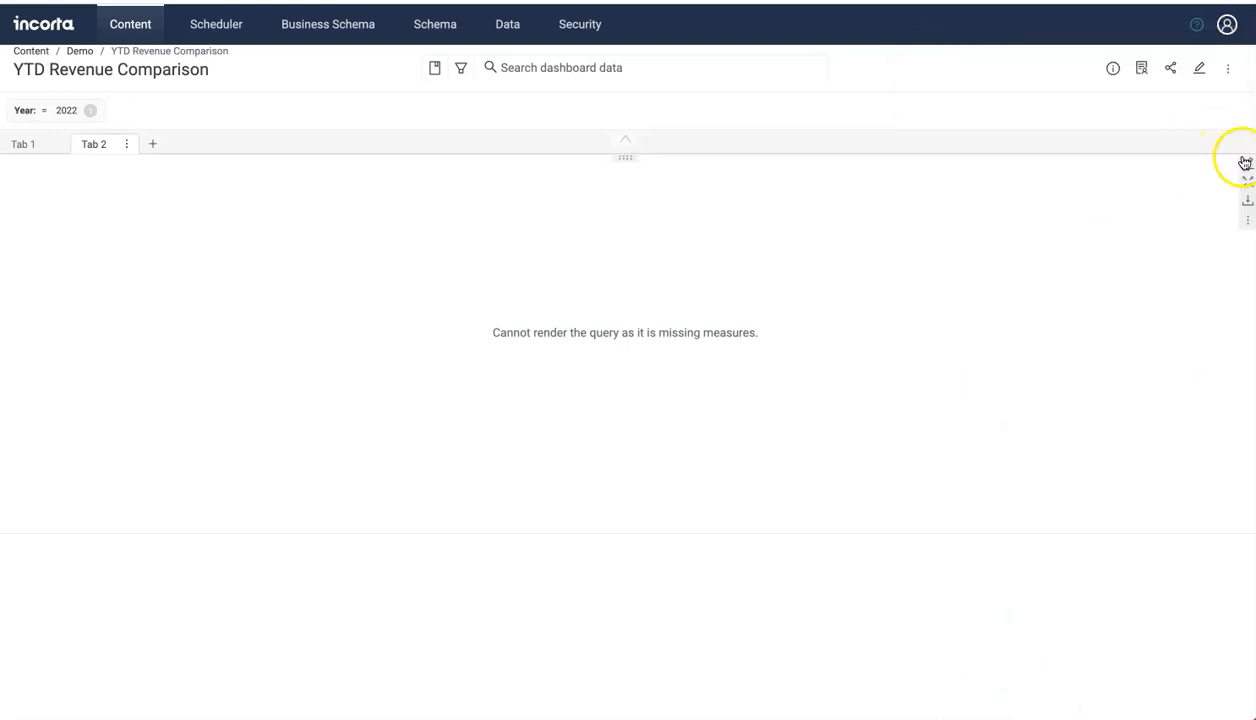
- Open the new insight on the second tab for editing and change its visualization to Aggregated Table
click(1247, 166)
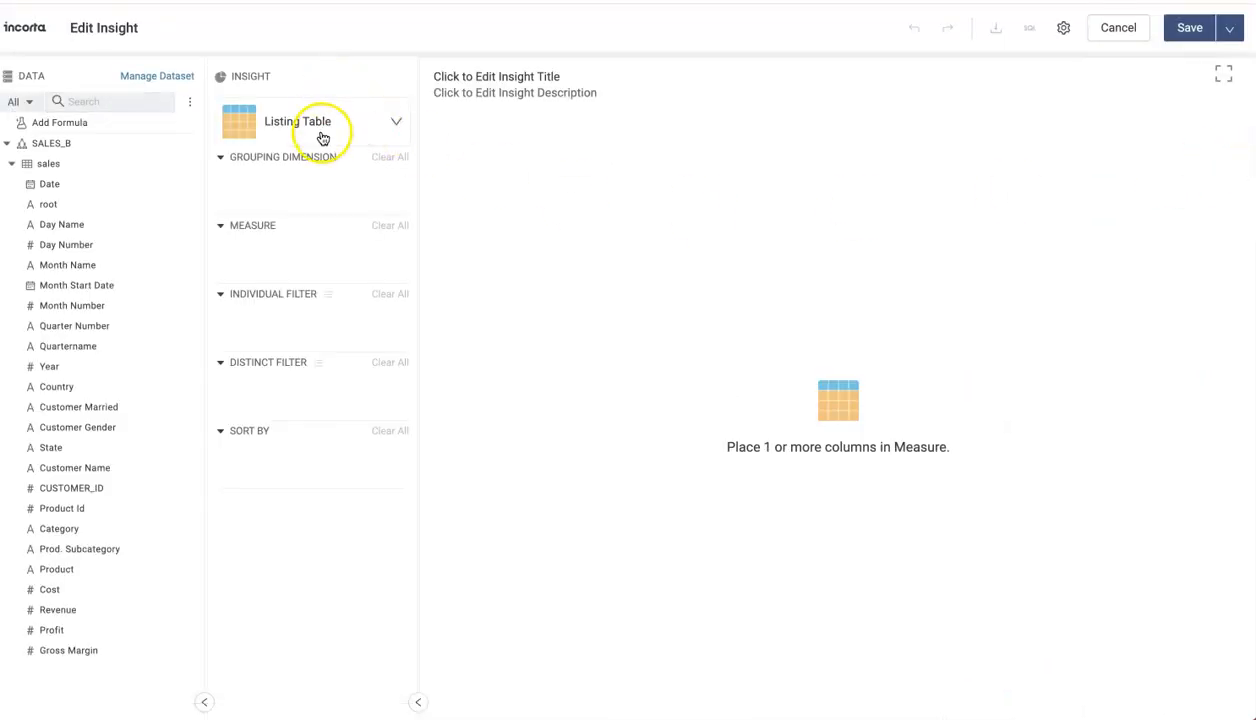
click(320, 124)
click(357, 270)
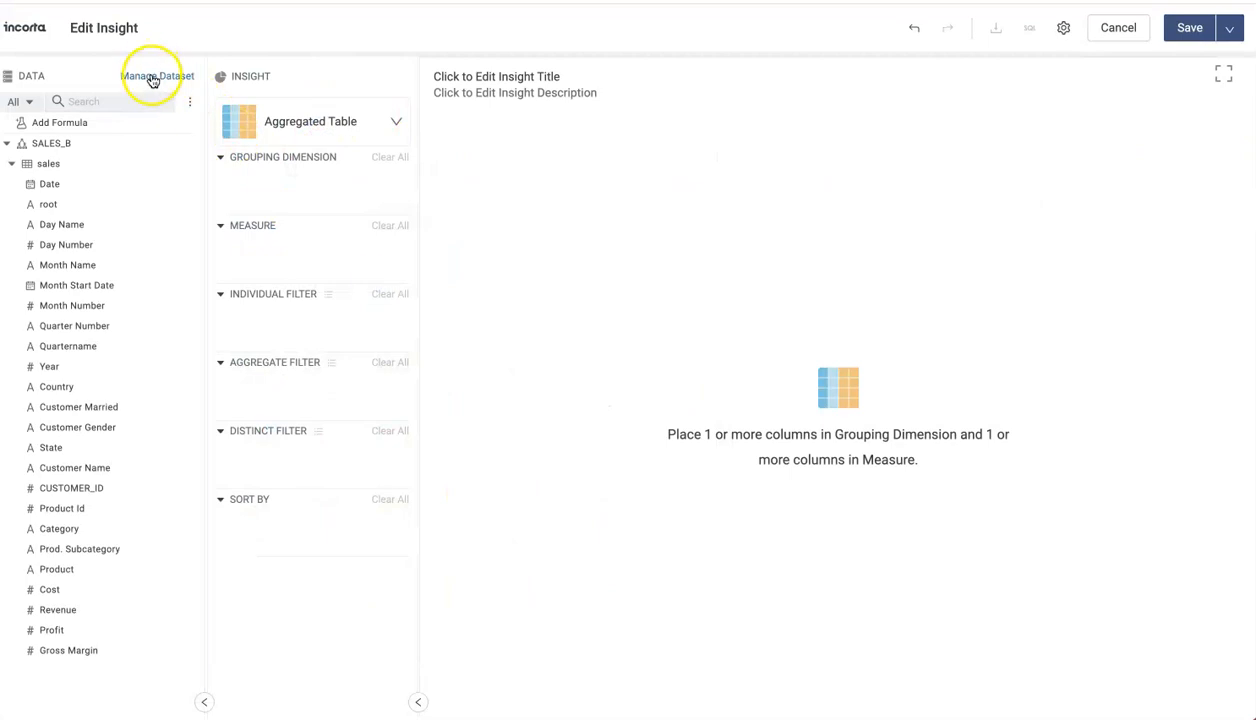
- Start a new result set for the insight and add the sales view of SALES_B as its dataset
click(157, 76)
click(368, 95)
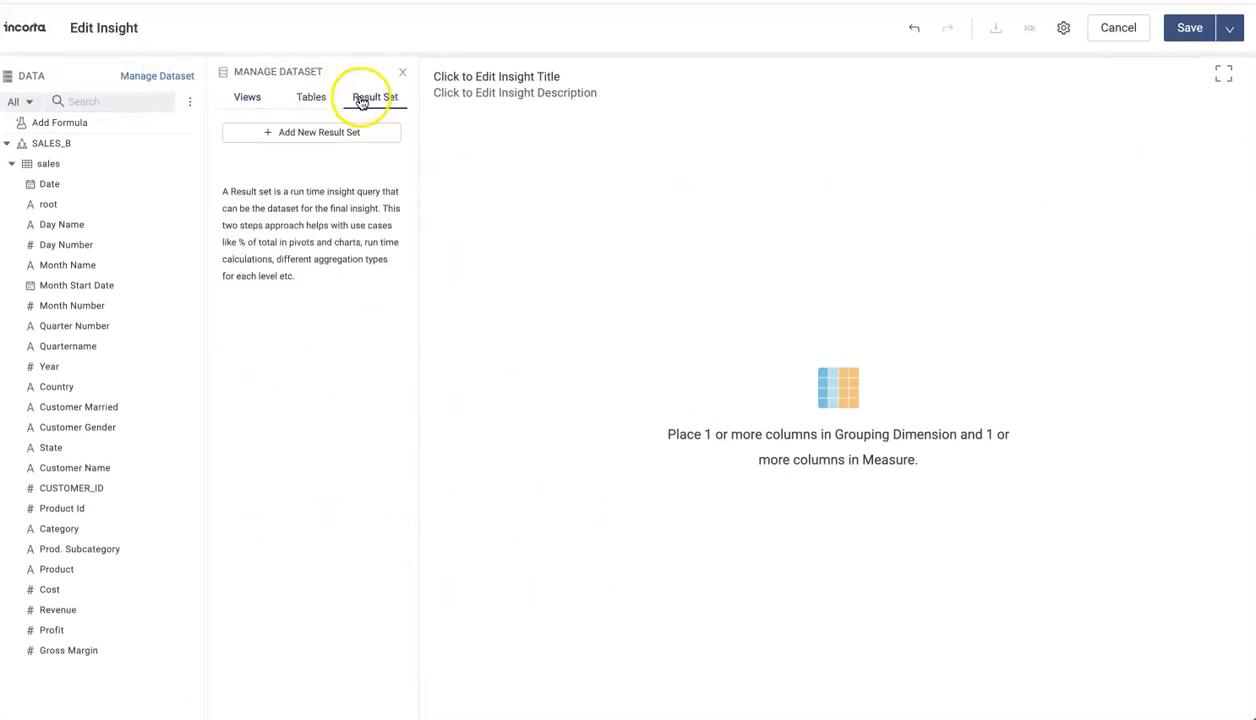
click(308, 132)
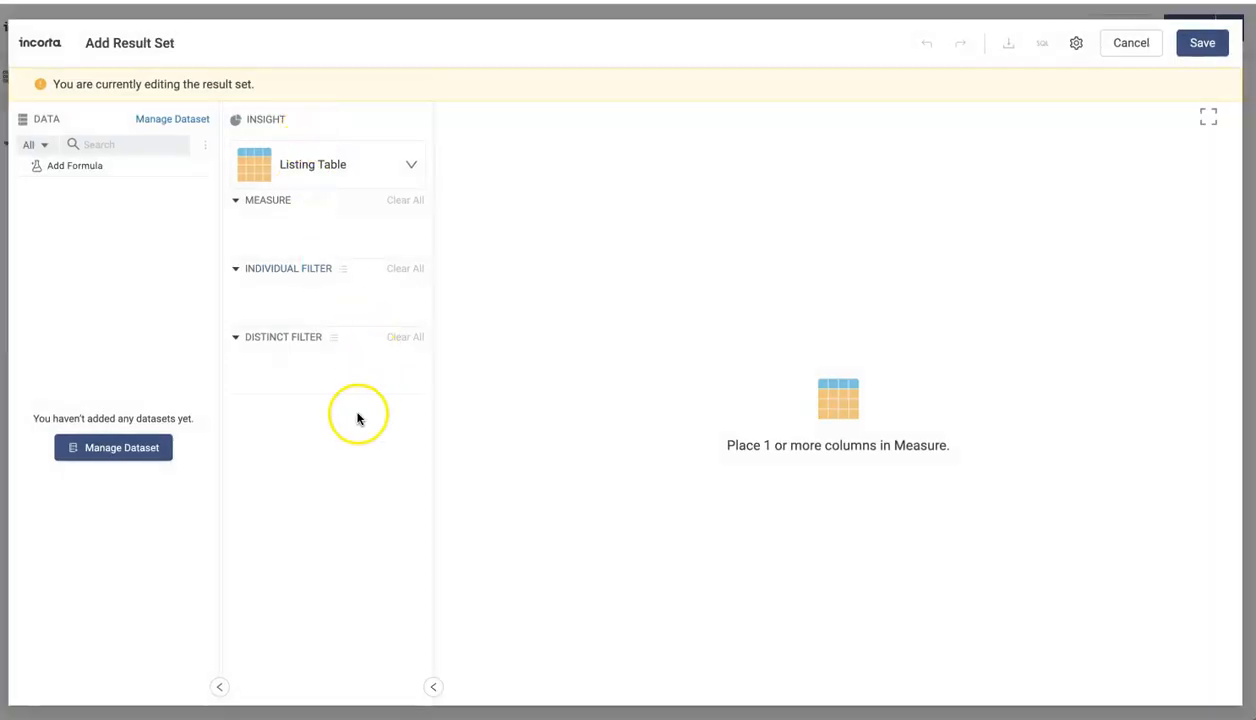
click(170, 120)
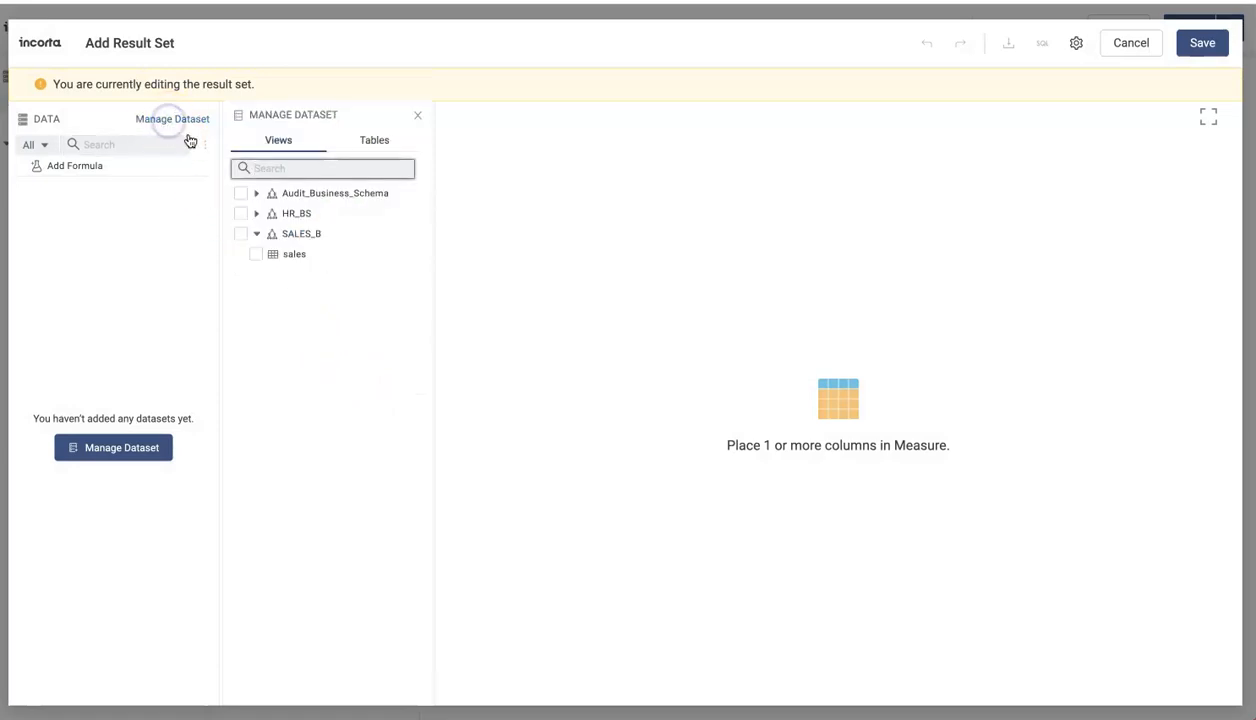
click(256, 256)
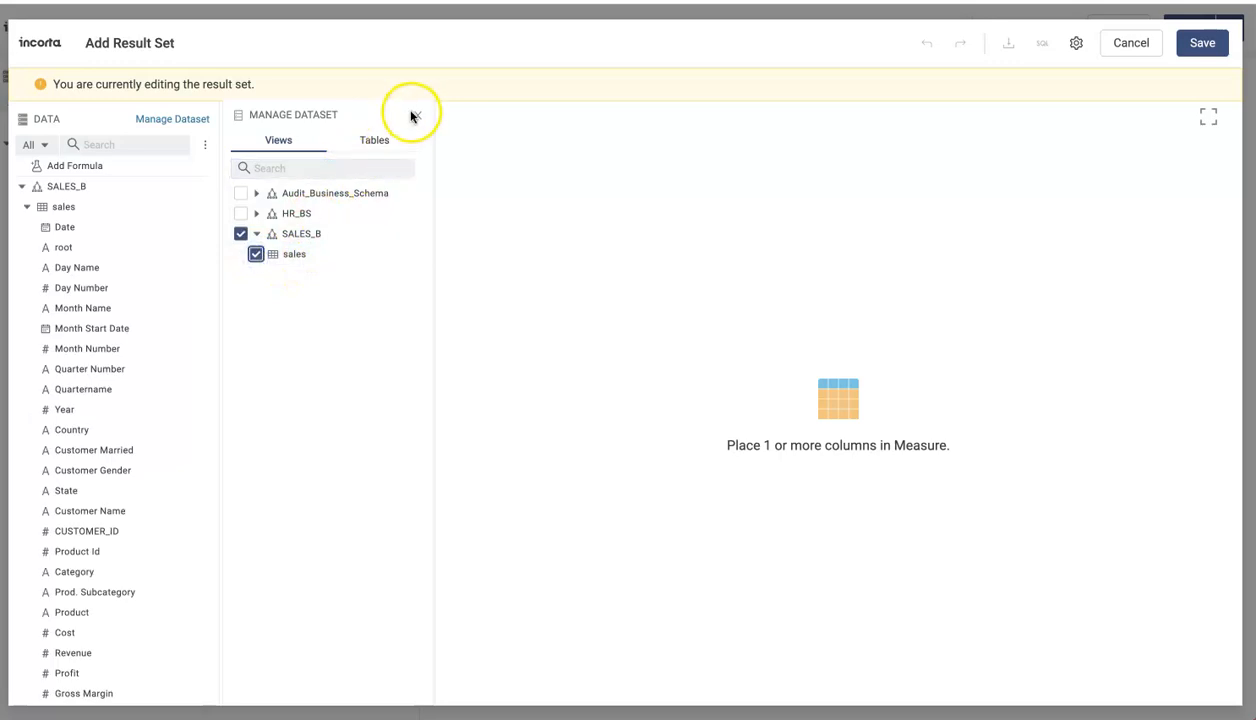
click(417, 115)
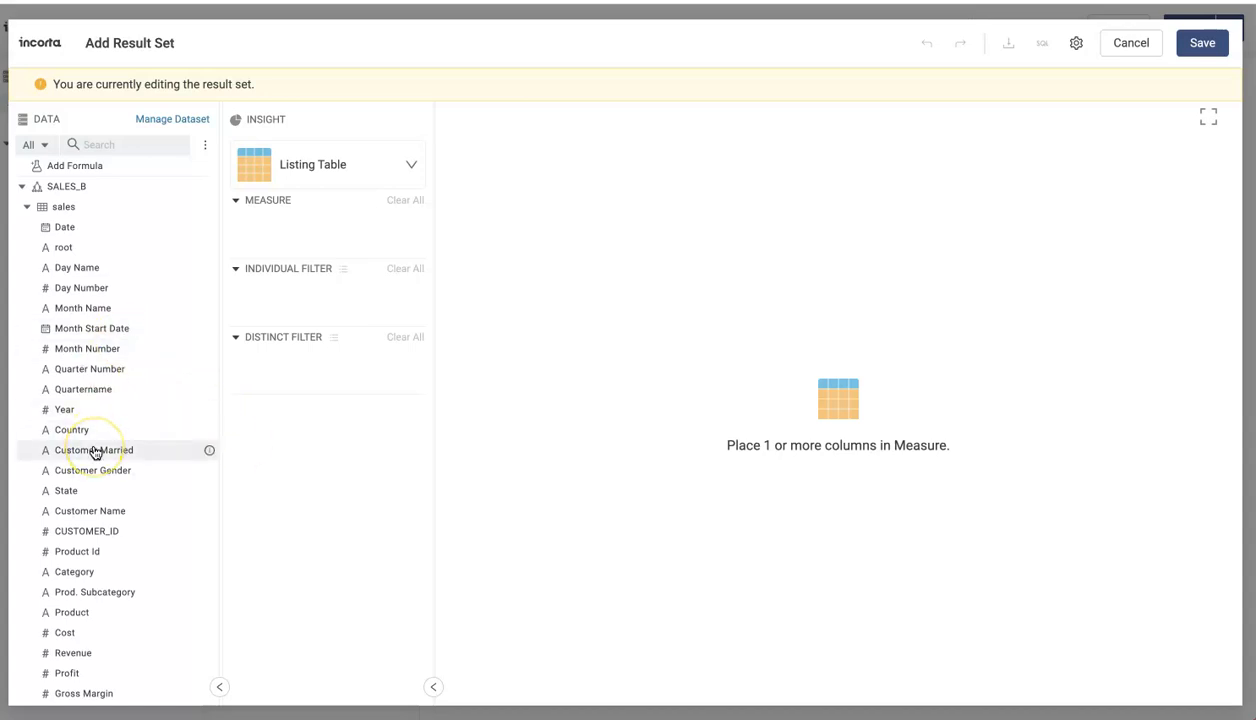
- Make the result set an Aggregated Table grouped by Year and Month Start Date, with Revenue as the measure
drag(64, 410, 308, 247)
click(317, 168)
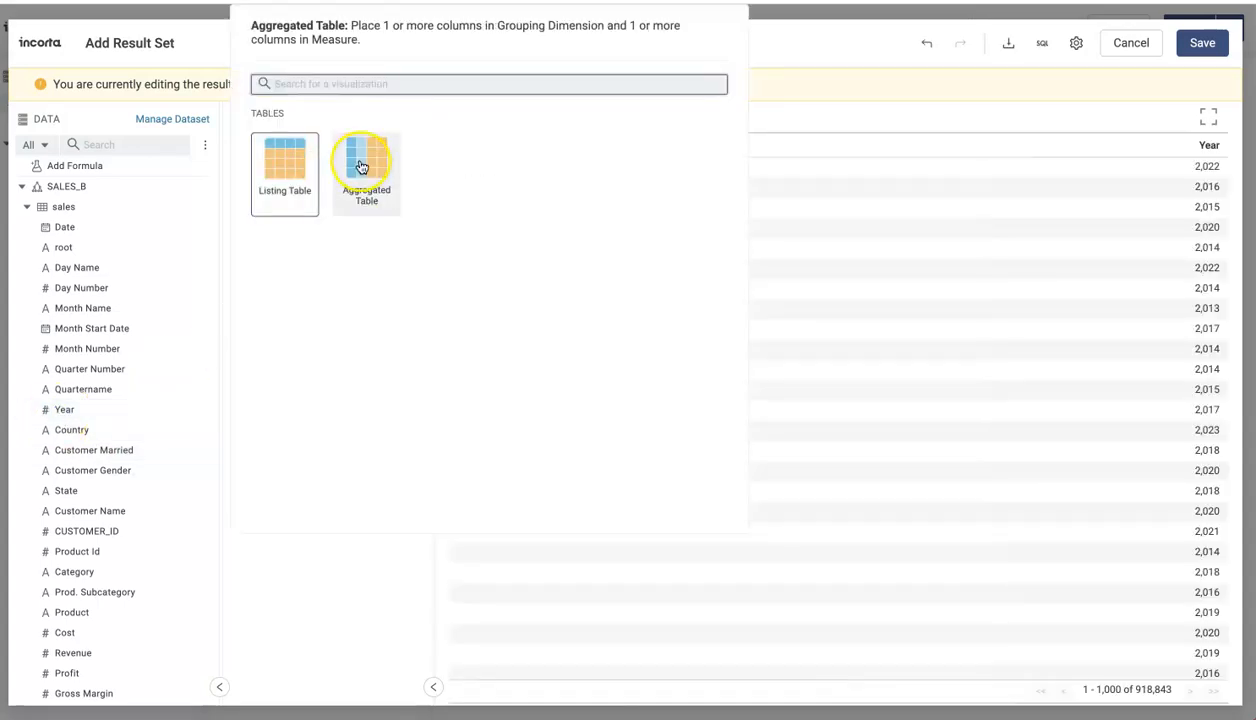
click(362, 167)
drag(292, 288, 303, 238)
drag(106, 333, 331, 252)
drag(73, 653, 311, 323)
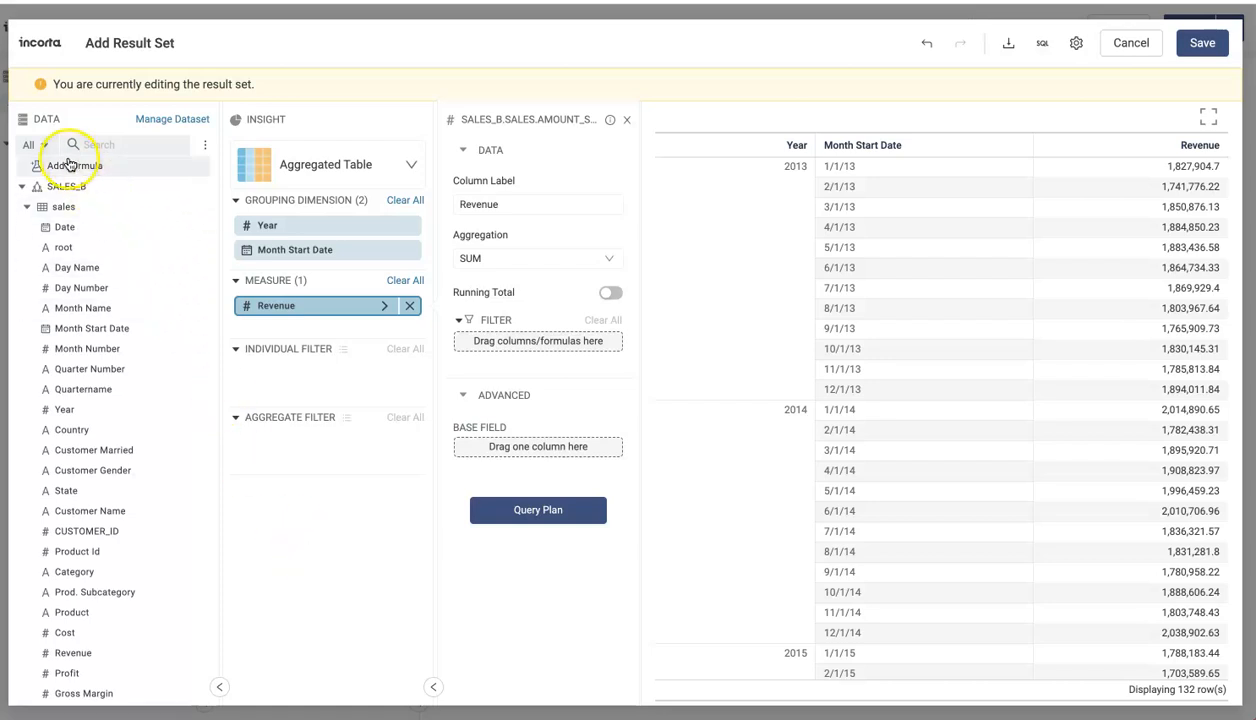
- Start an individual filter formula for the result set: or(SALES_B.sales.Year=$p_year)
drag(68, 165, 294, 370)
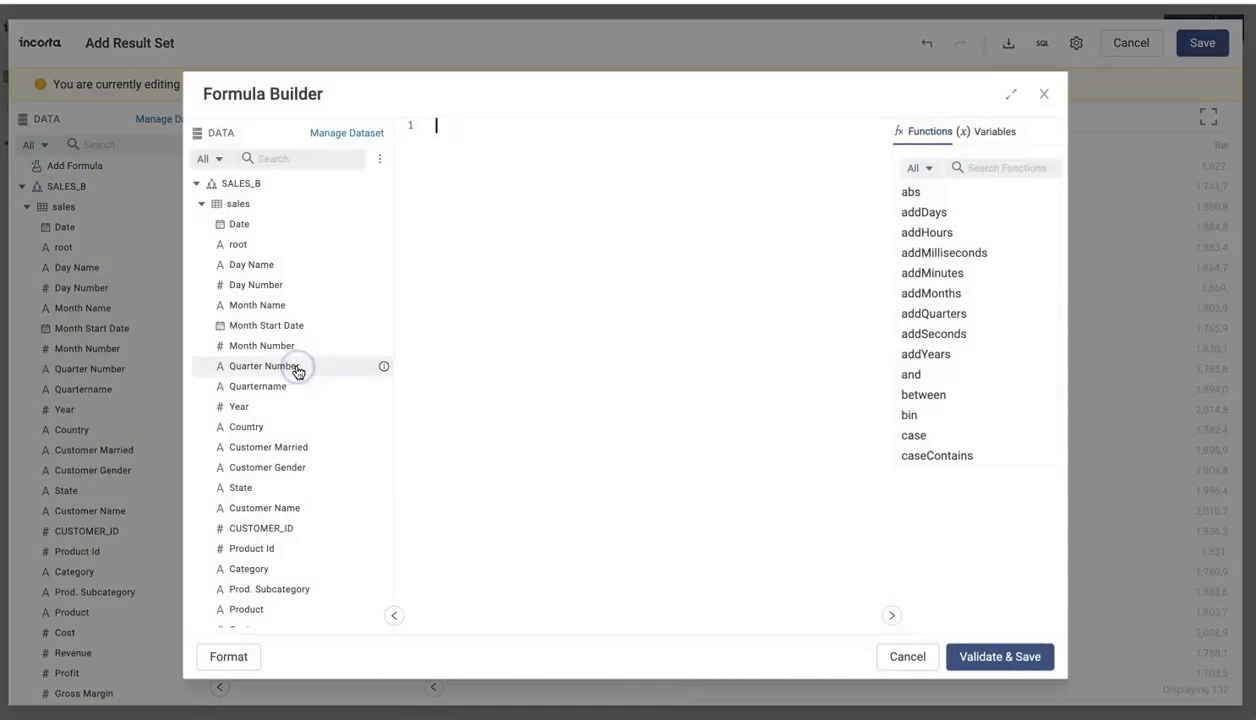
text(or)
key(Return)
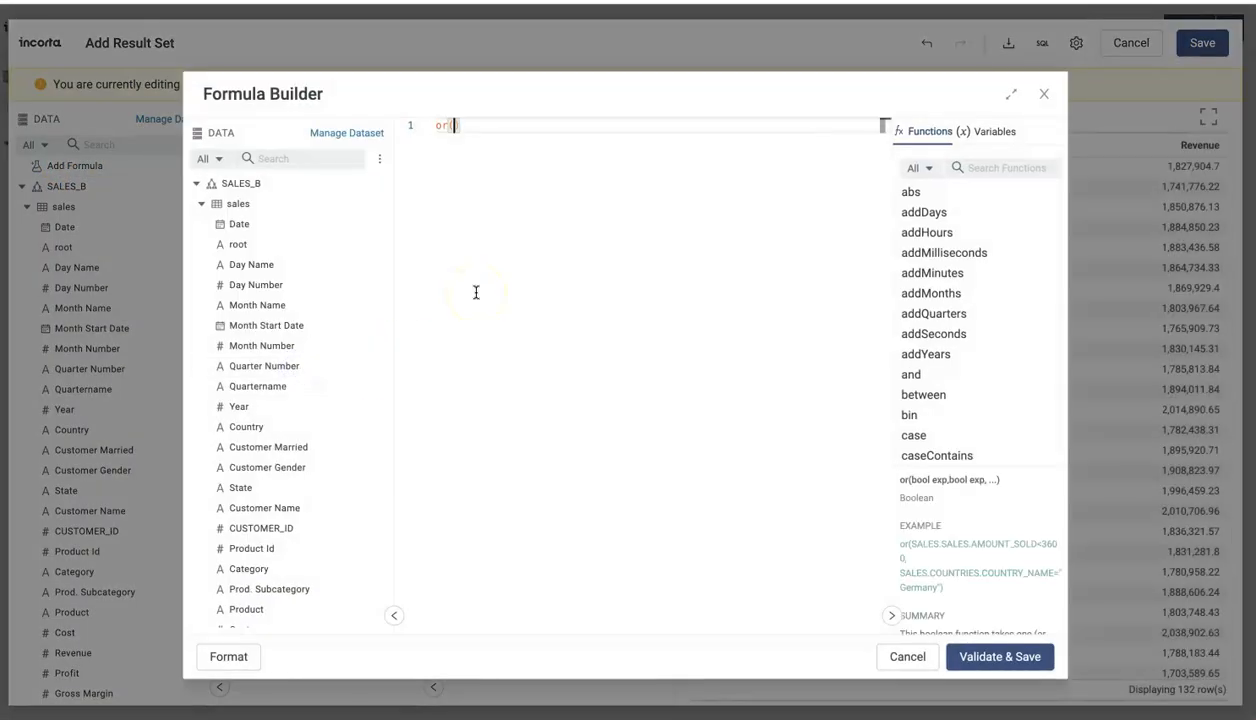
text($p_y)
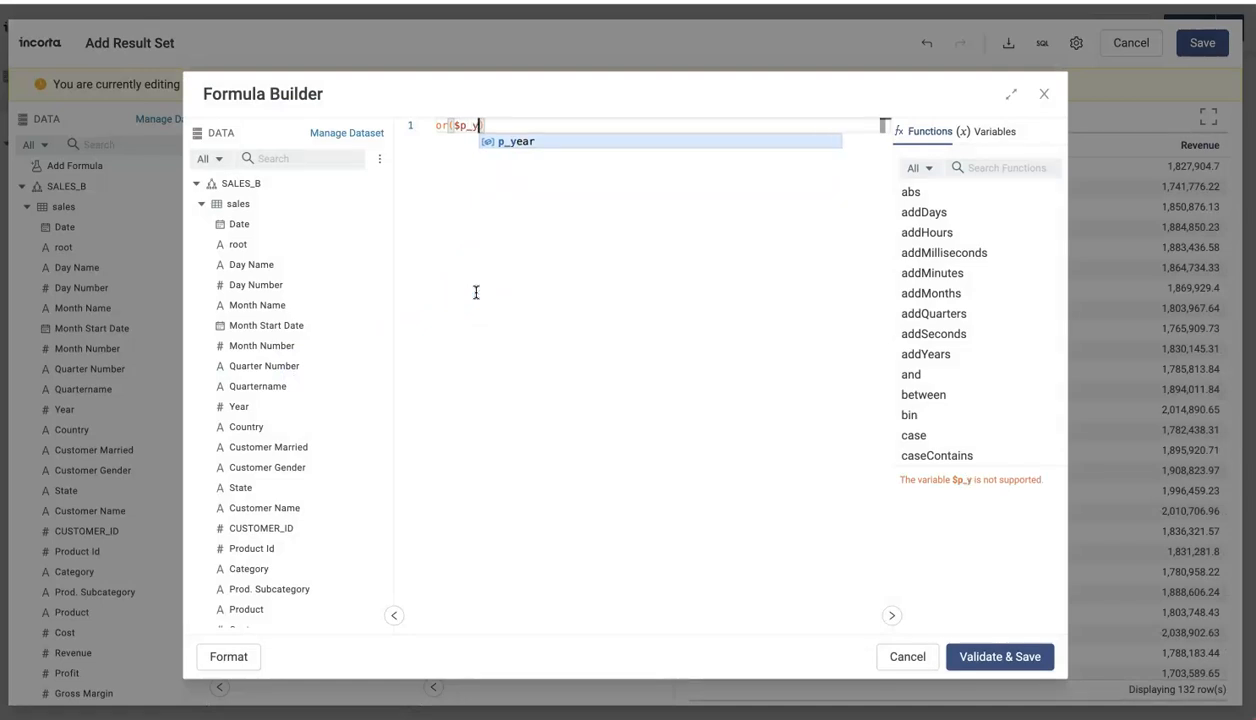
key(Return)
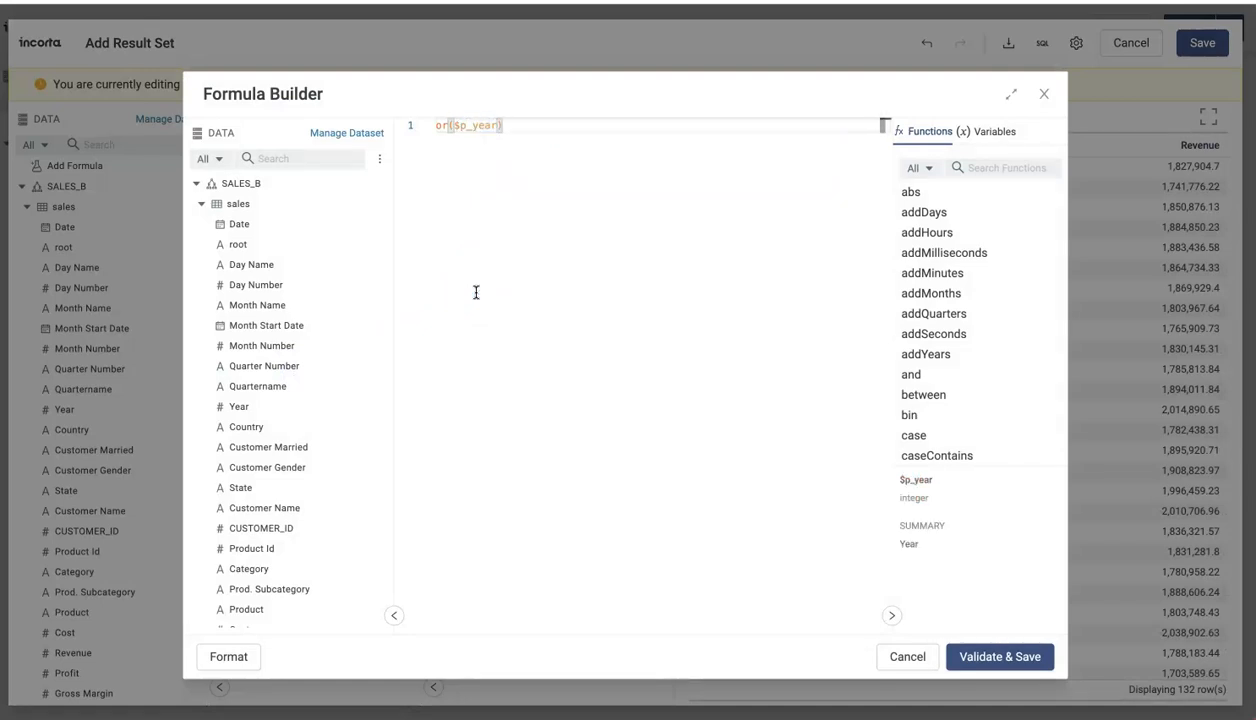
click(245, 408)
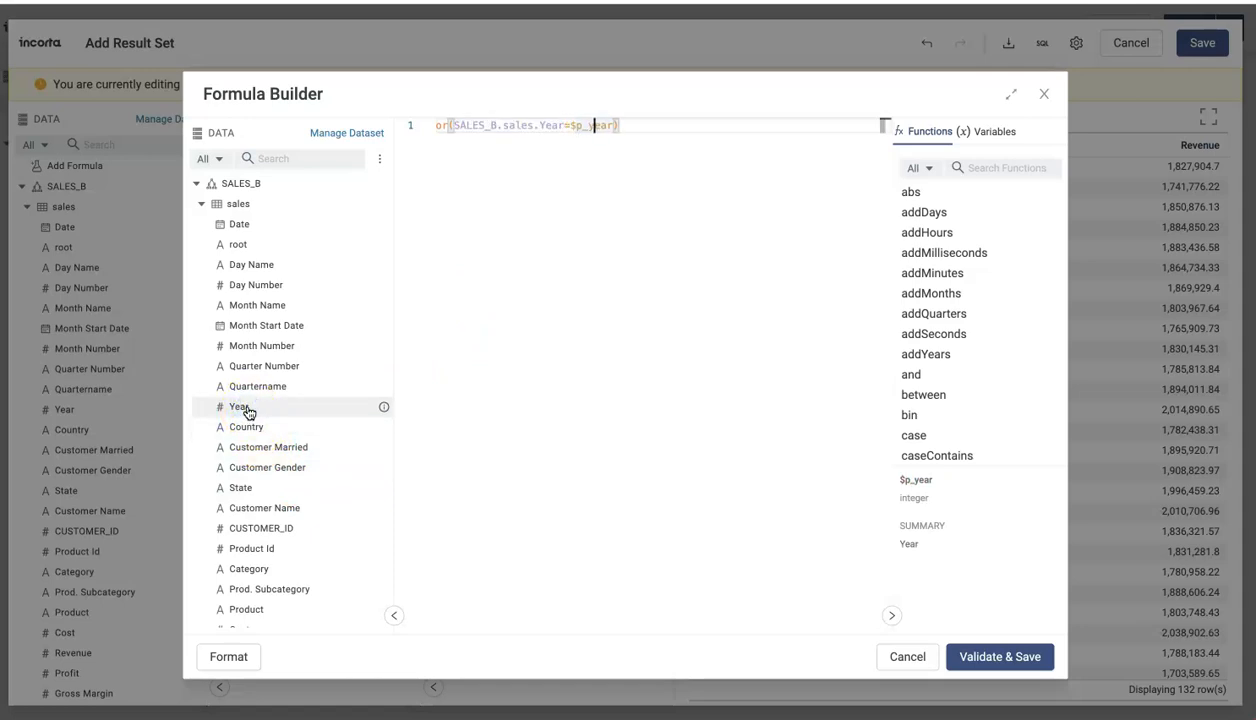
- Add SALES_B.sales.Year=$p_year-1 as the second condition of the or() filter formula, then validate and save it
key(alt+shift+Left)
key(alt+shift+Left)
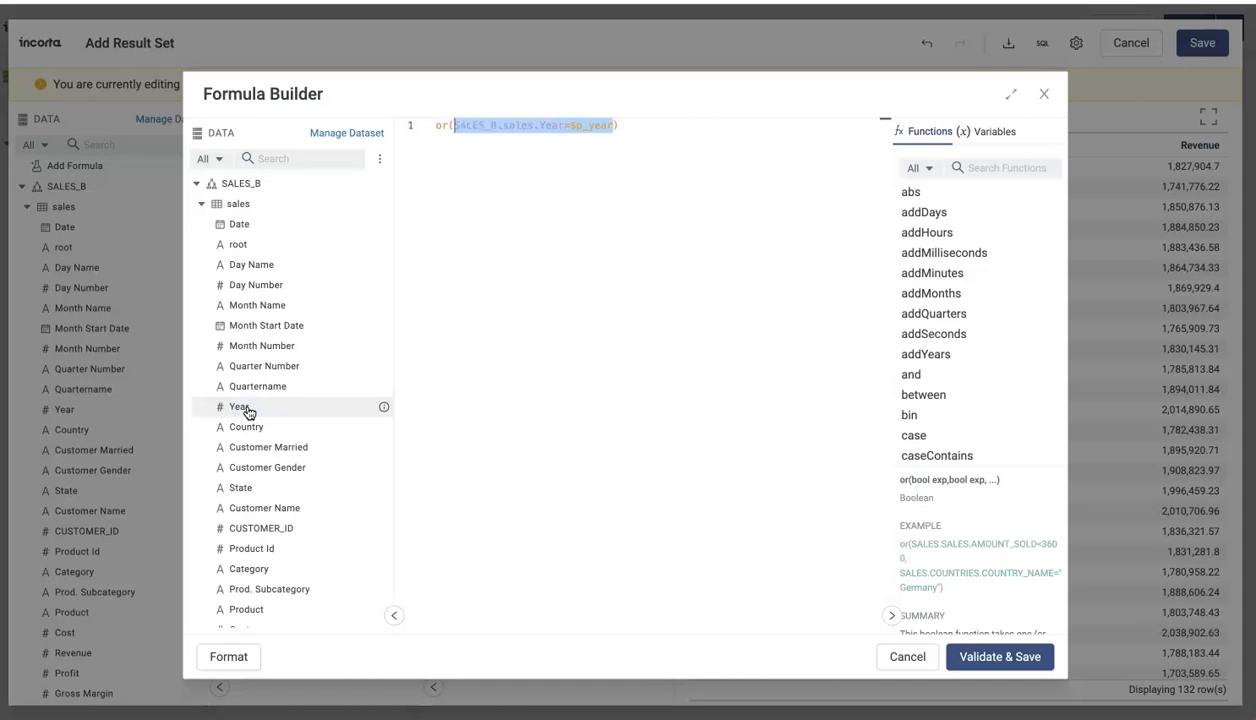
key(Right)
text(,)
text(SALES_B.sales.Year=$p_year)
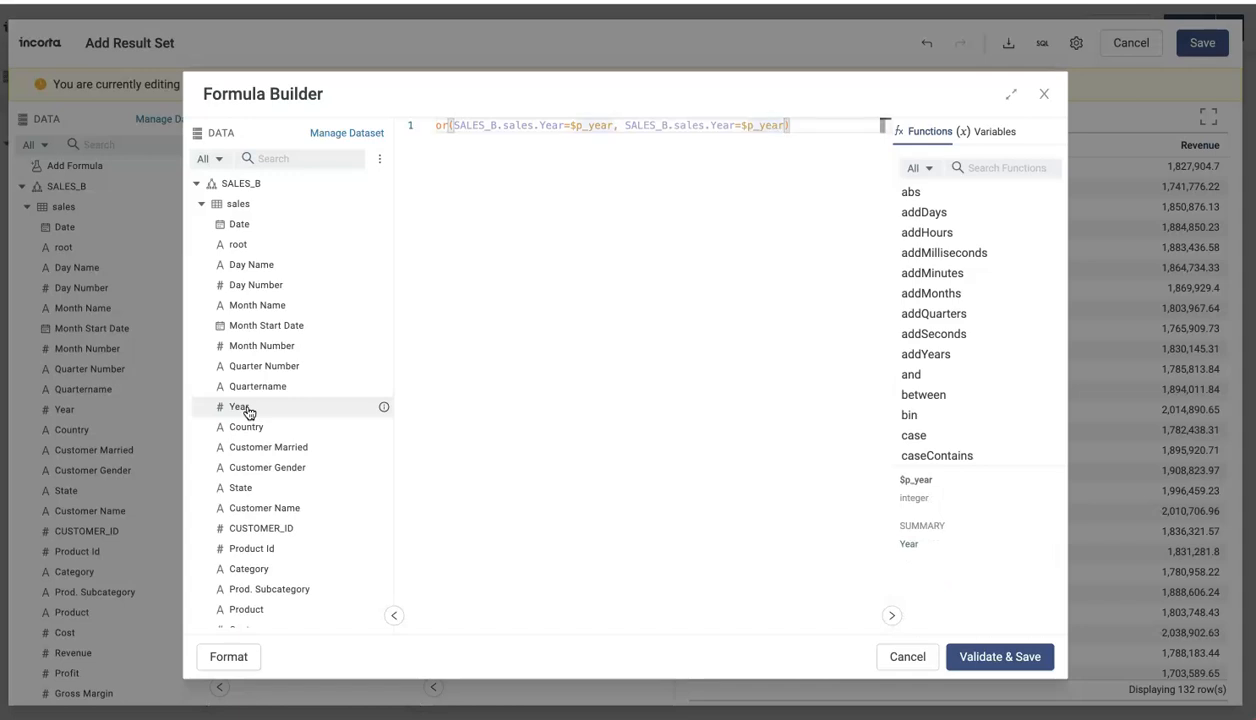
text(-1)
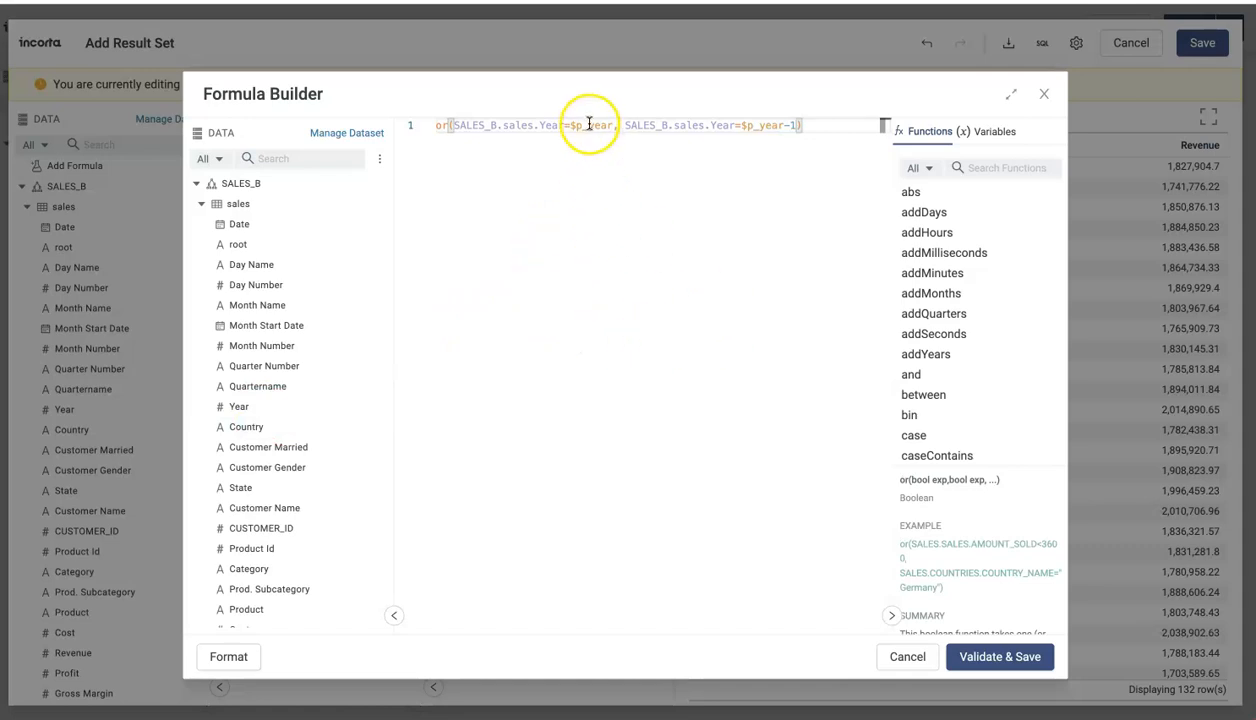
click(993, 659)
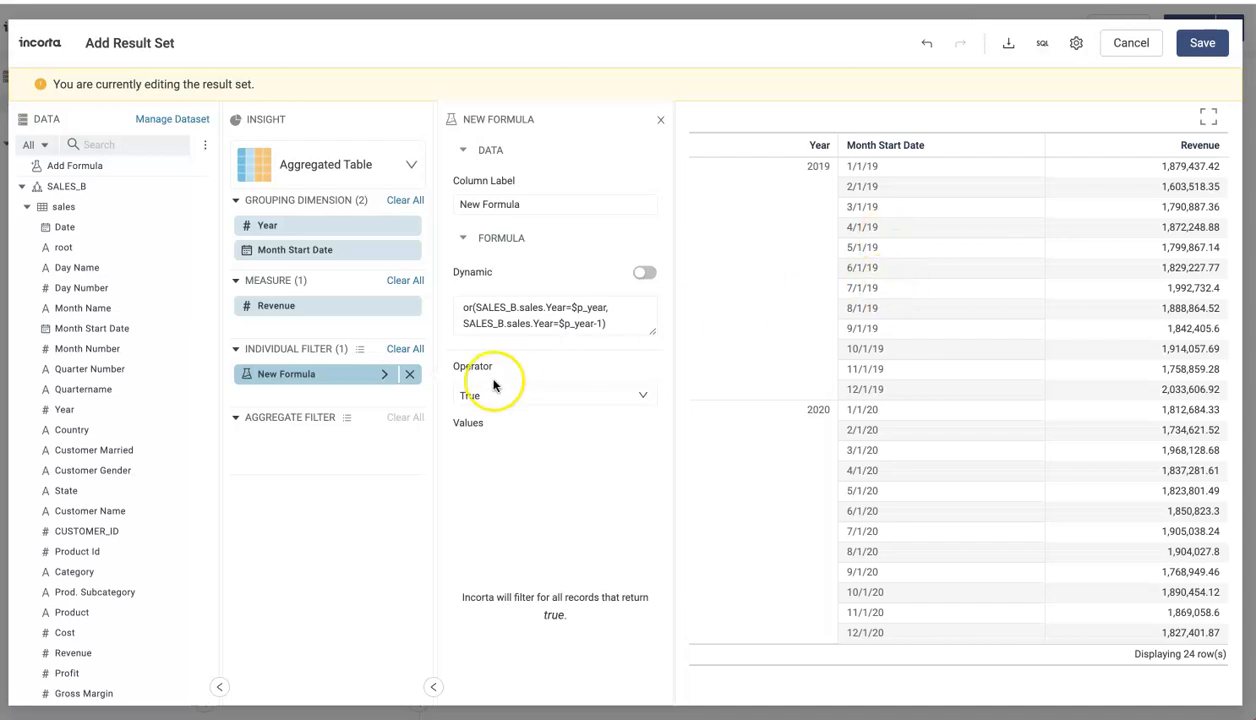
- Enable Running Total on the result set's Revenue measure and save the result set
click(384, 306)
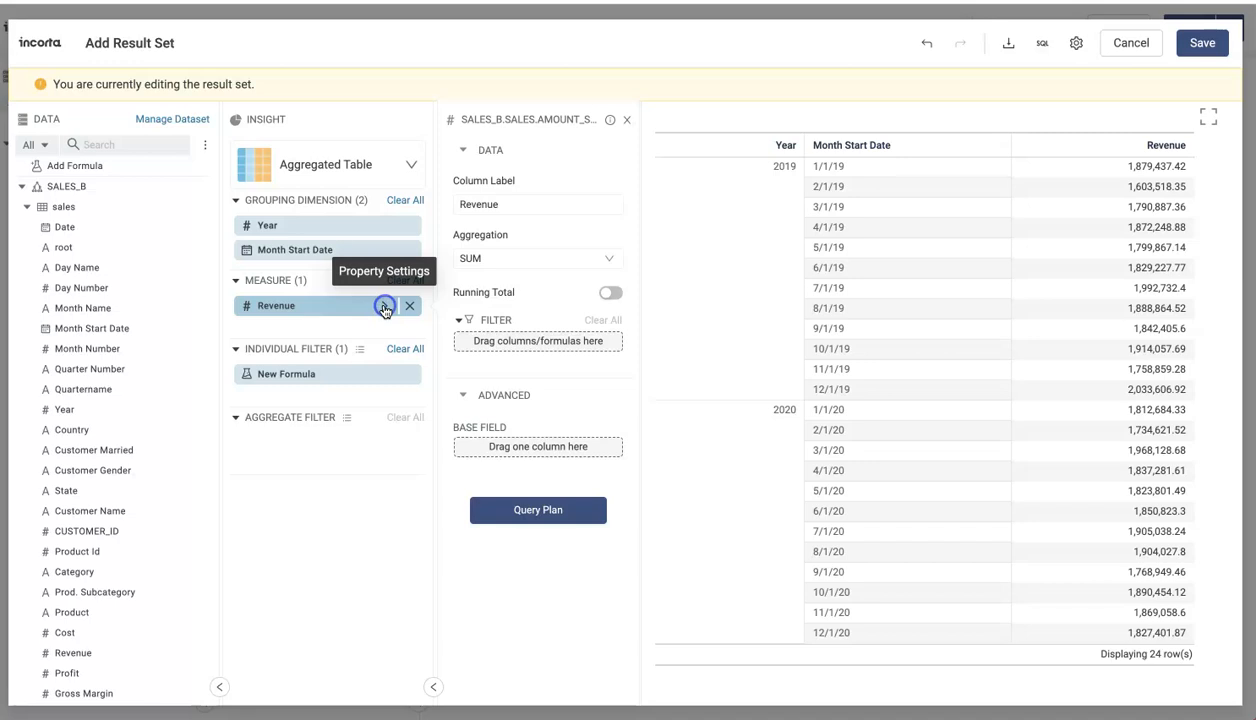
click(608, 292)
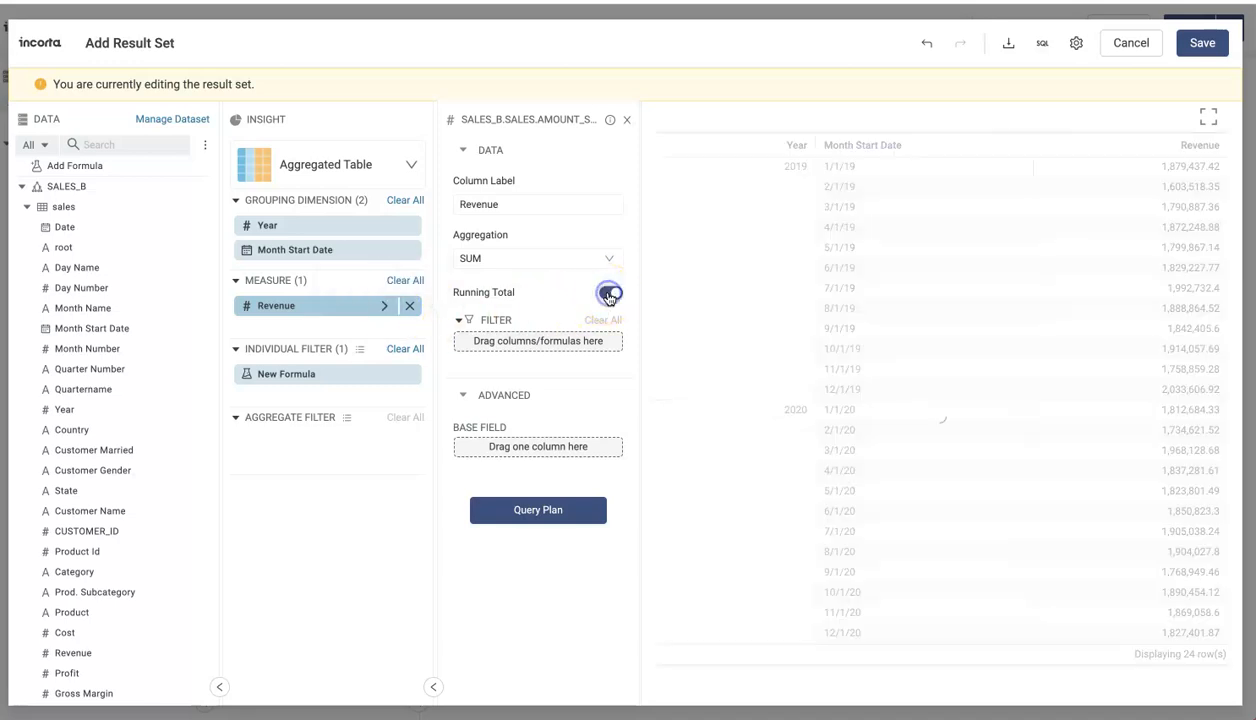
click(627, 119)
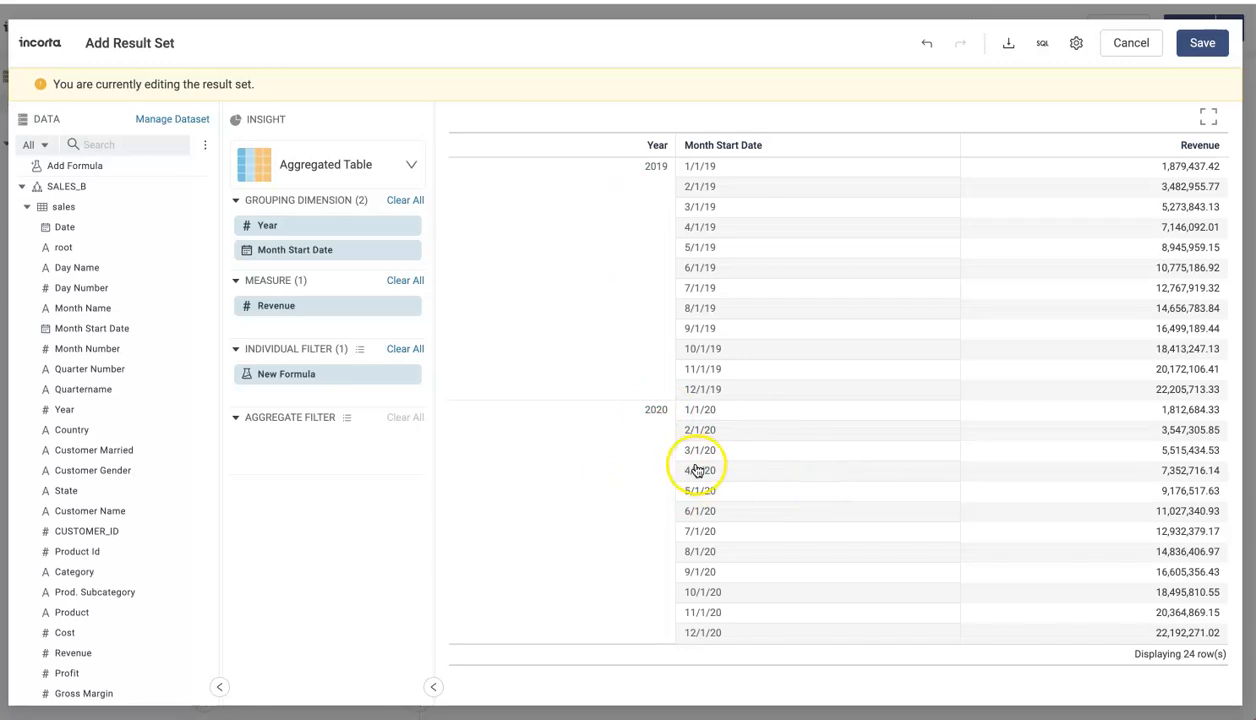
click(1204, 44)
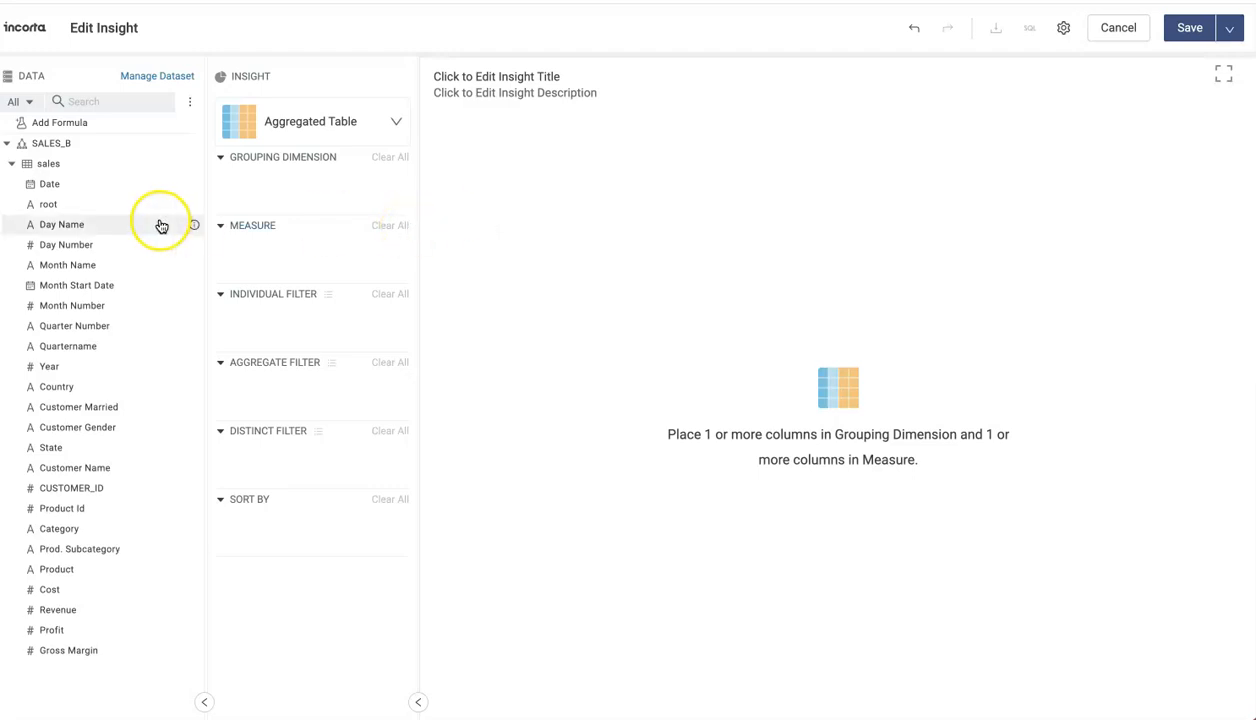
- Add the Insight Datasets result set to the insight's dataset alongside the SALES_B sales view
click(172, 77)
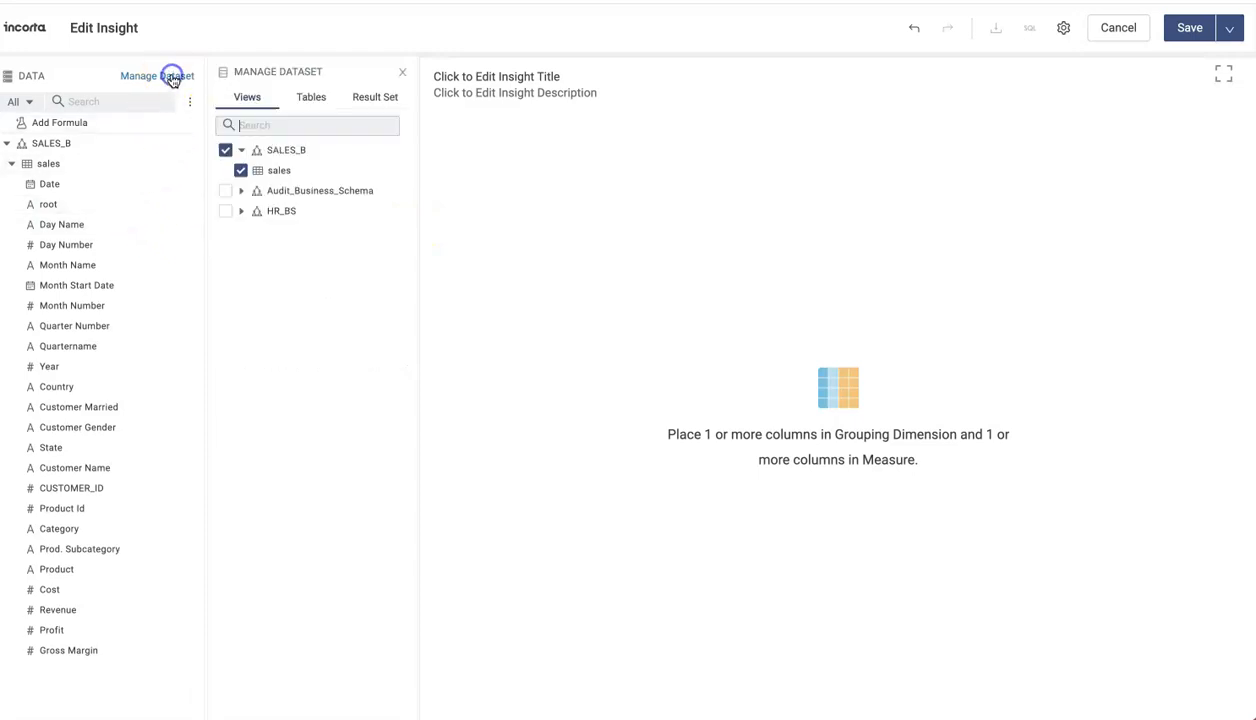
click(362, 97)
click(225, 150)
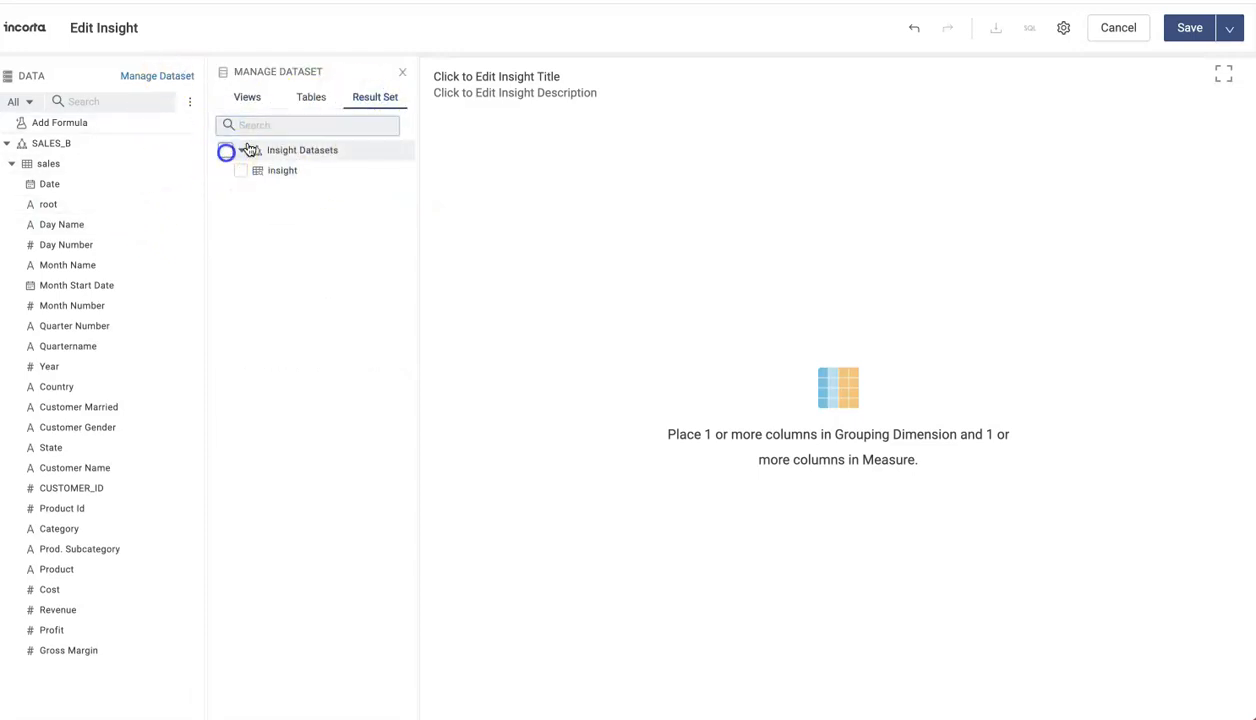
click(403, 77)
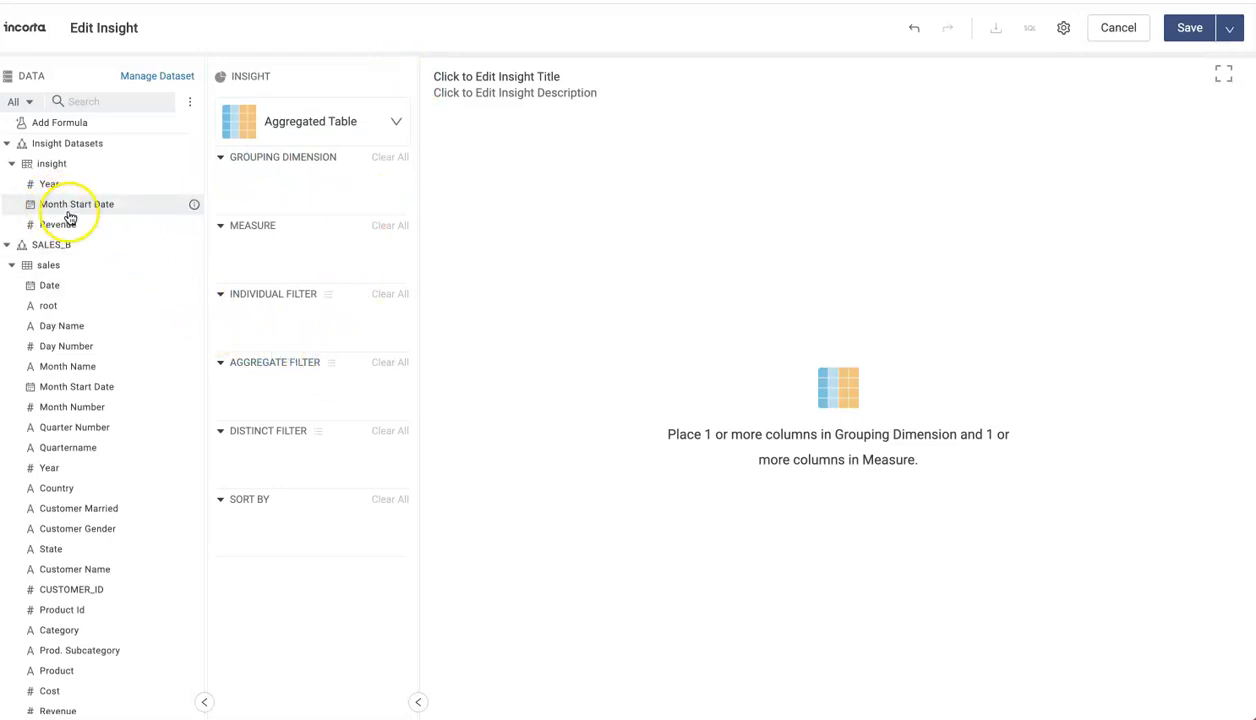
- Group the table by the result set's Month Start Date with date part Year, and use the result set's Revenue as the measure
drag(72, 209, 262, 180)
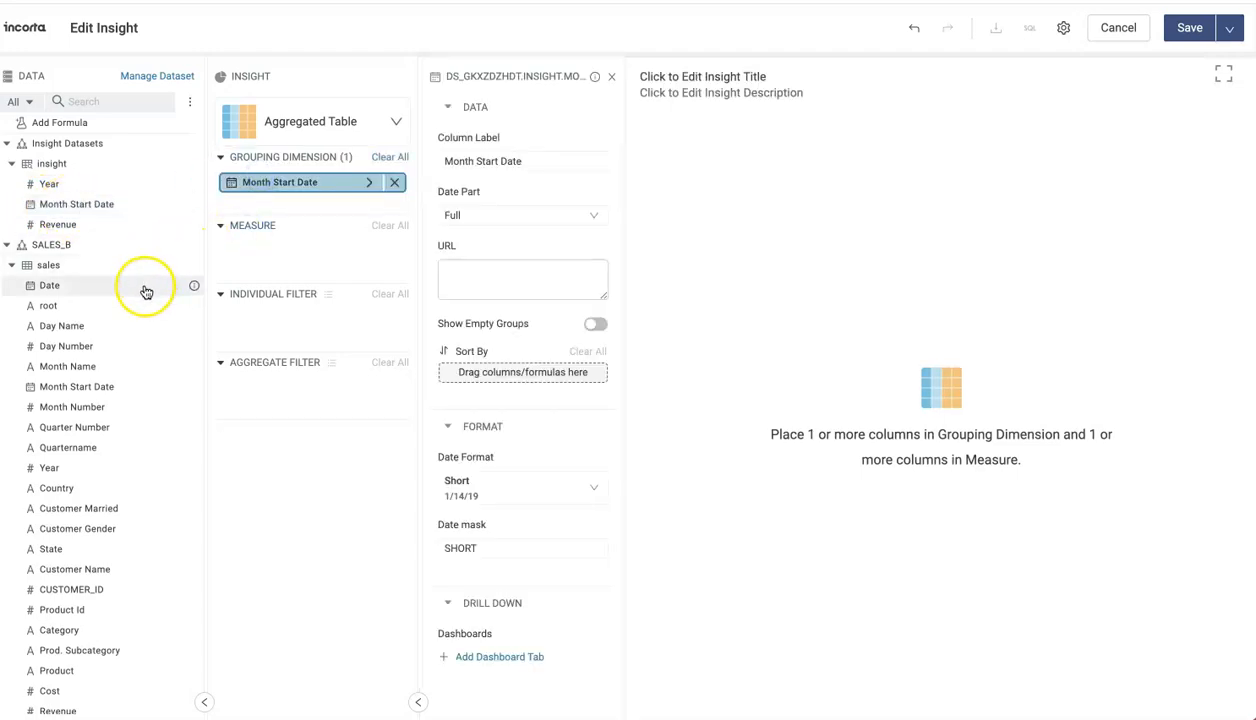
drag(50, 229, 250, 262)
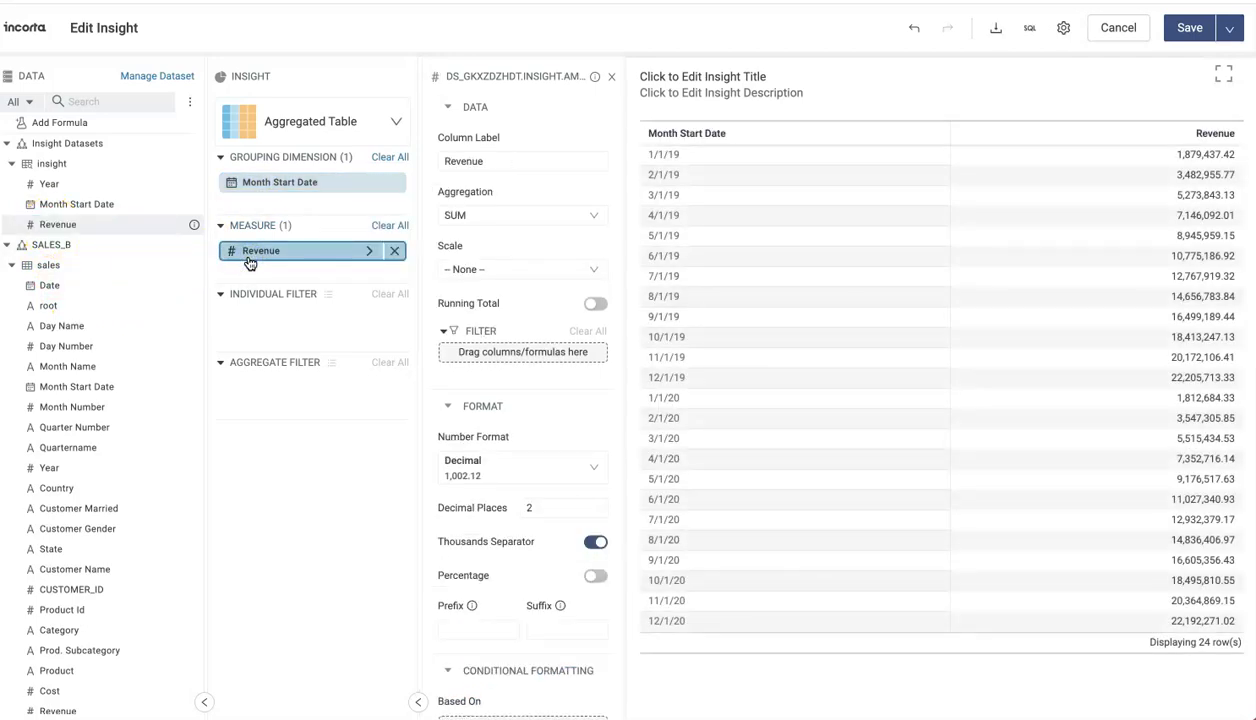
click(371, 184)
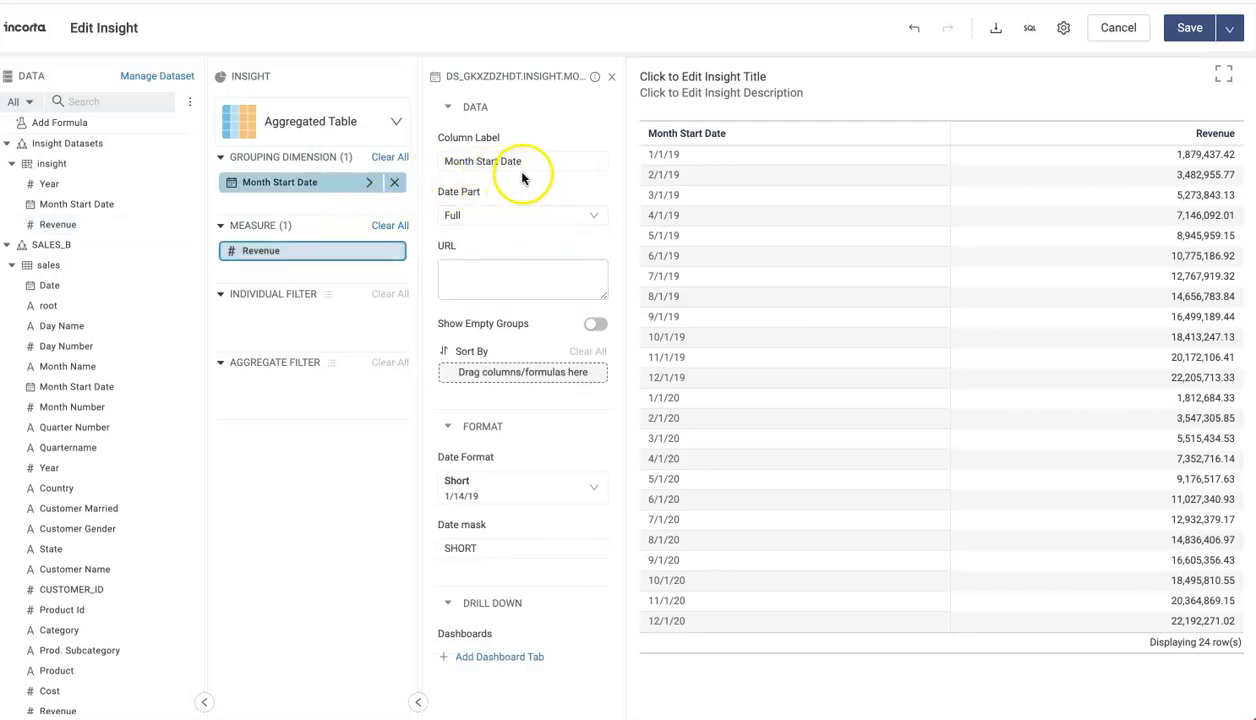
click(524, 214)
click(466, 271)
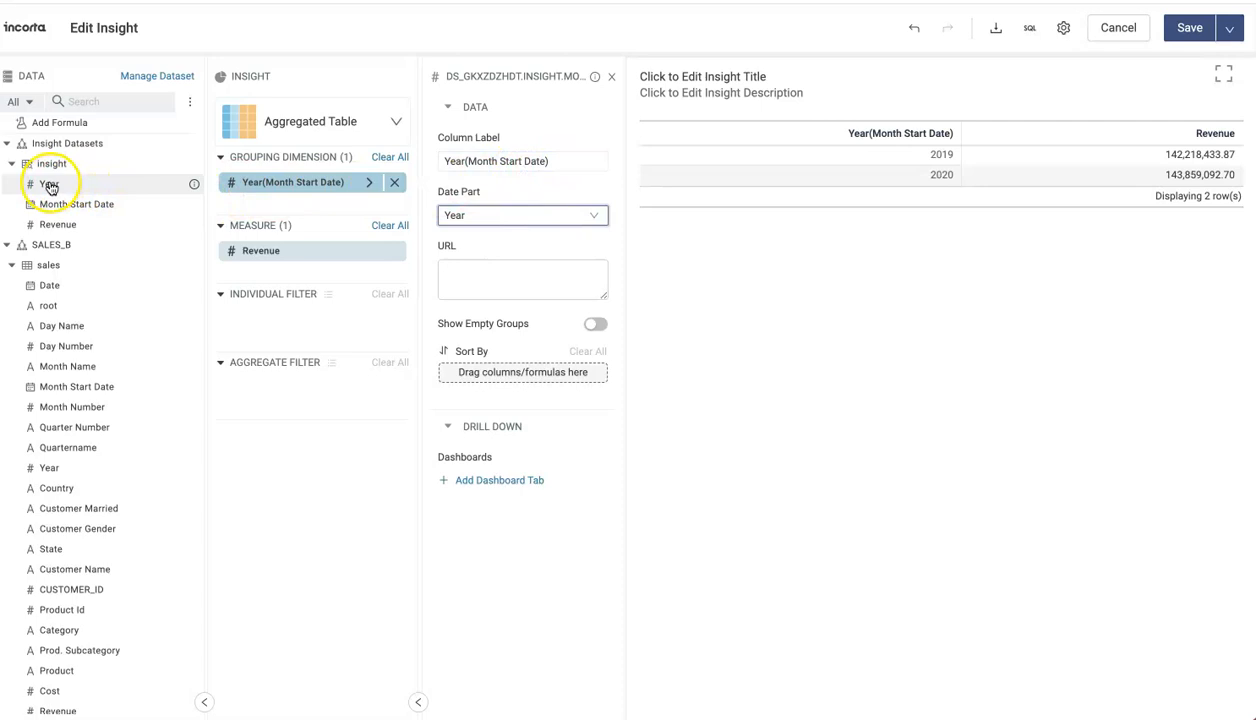
- Add the result set's Month Start Date as a second grouping dimension, with date part Month and the Short month format
drag(55, 206, 321, 210)
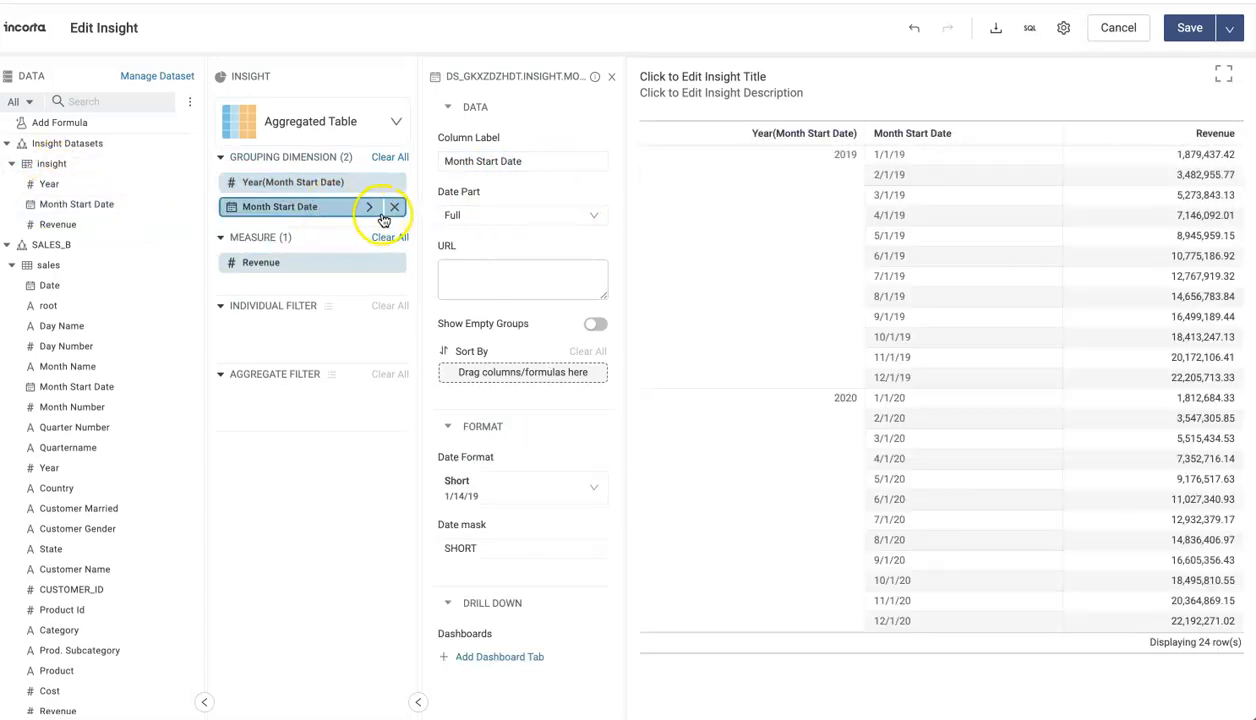
click(495, 215)
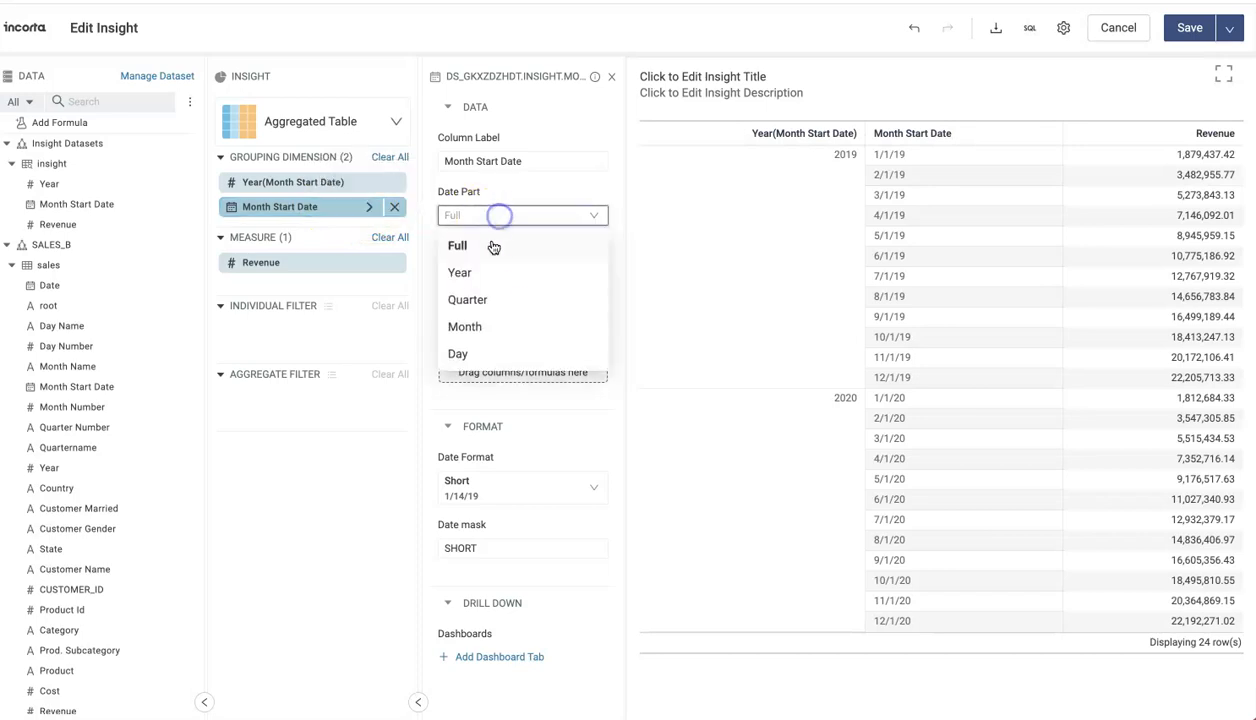
click(477, 327)
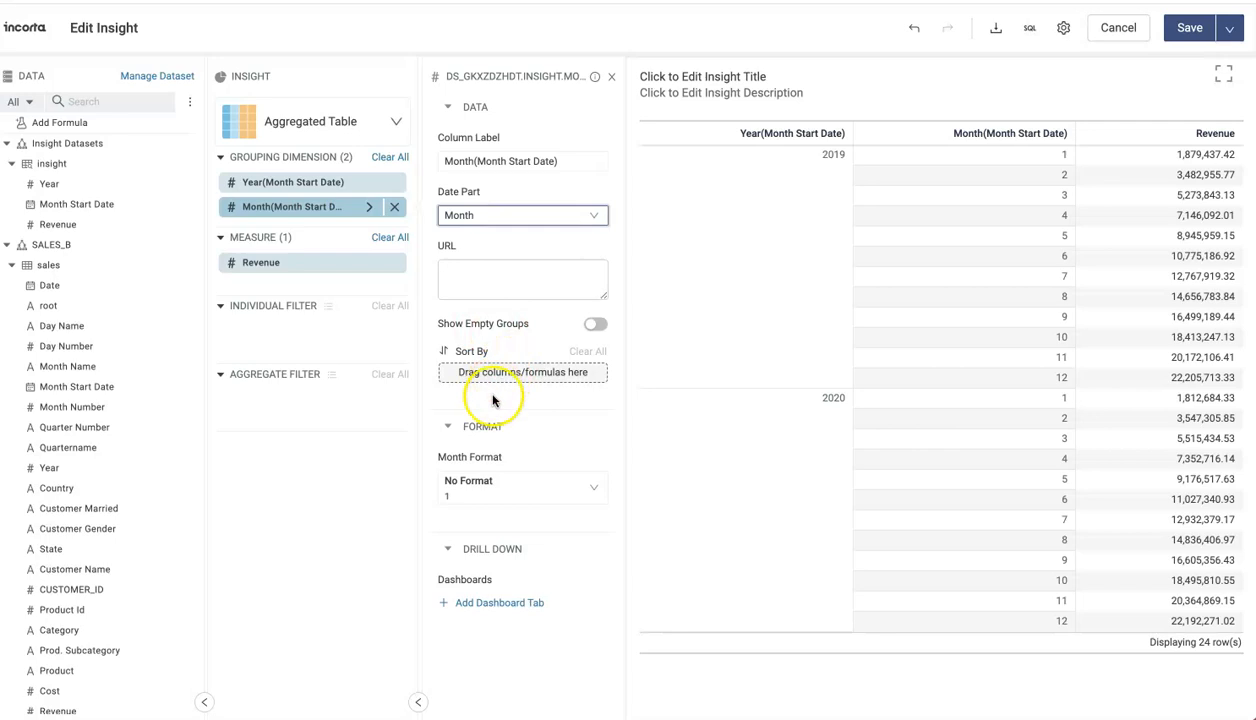
click(490, 484)
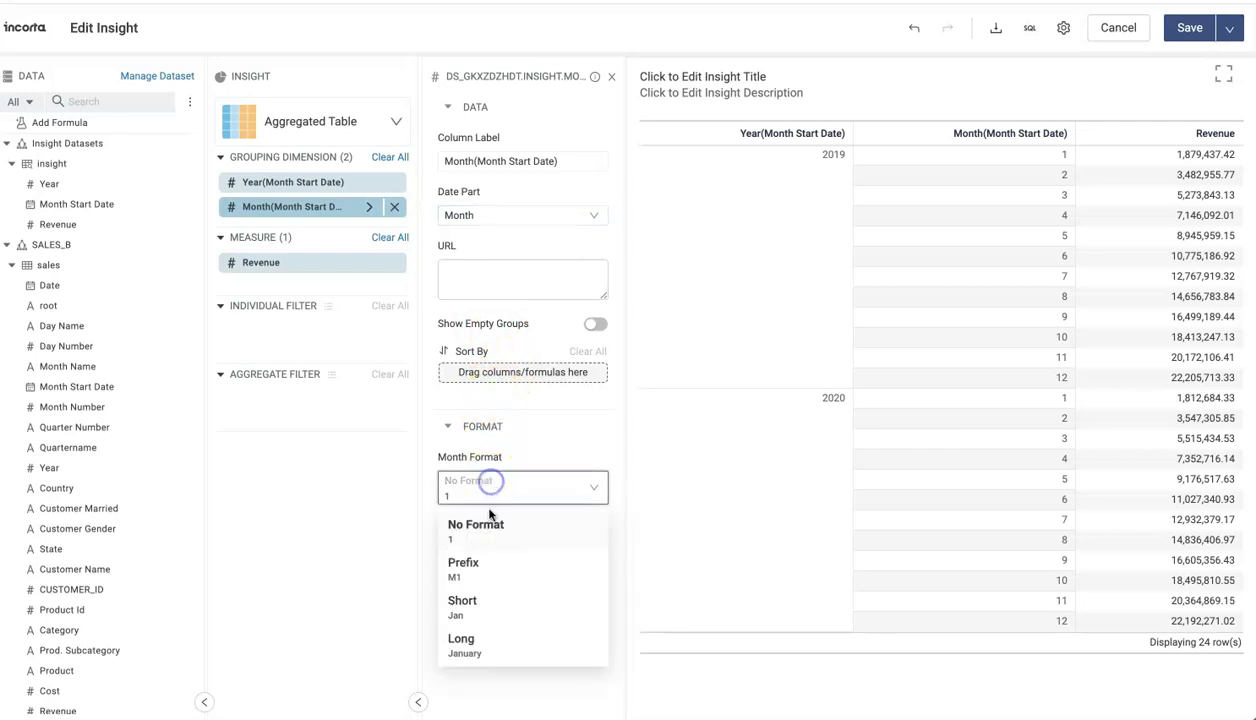
click(468, 600)
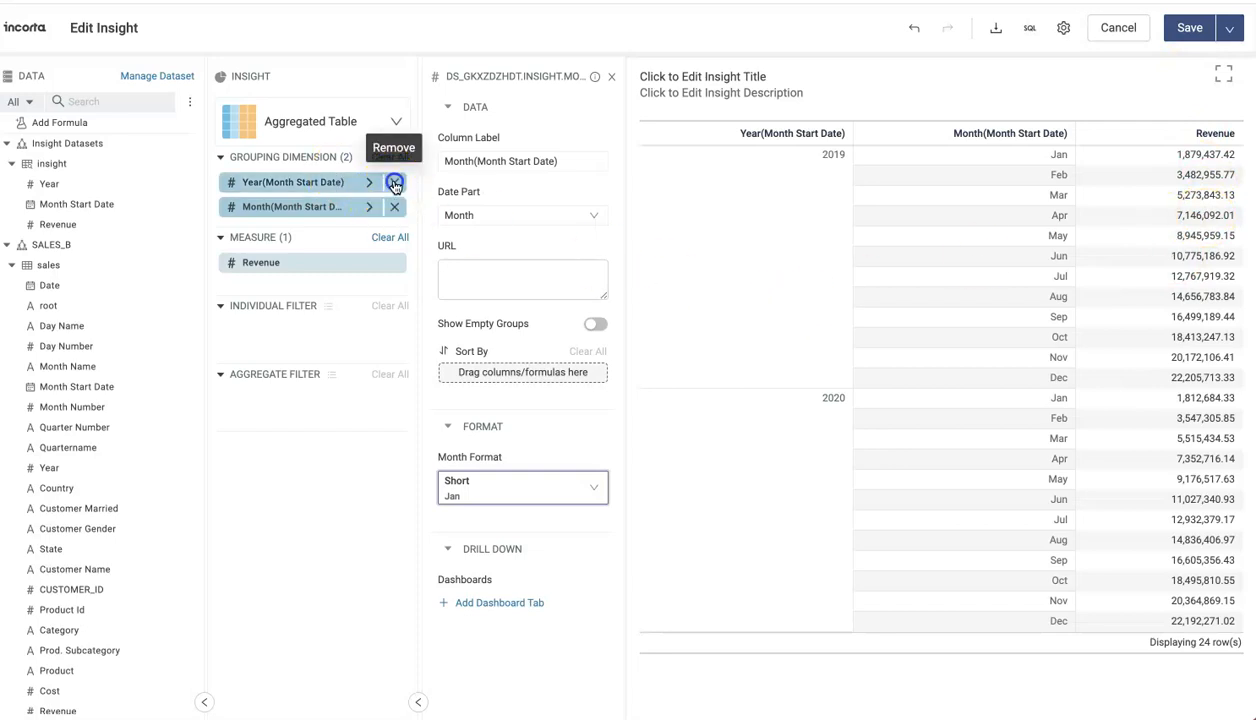
- Remove the Year(Month Start Date) grouping and rename the remaining grouping dimension as Month
click(395, 183)
double_click(309, 187)
text(Month)
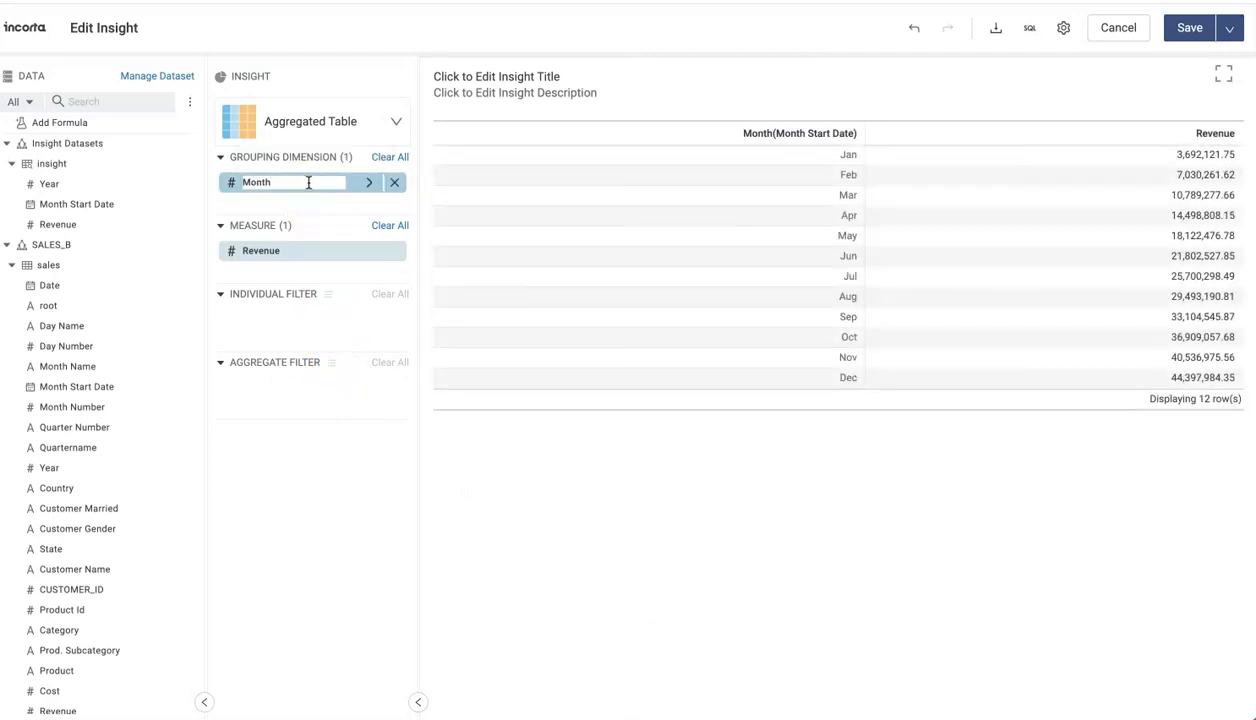
click(560, 560)
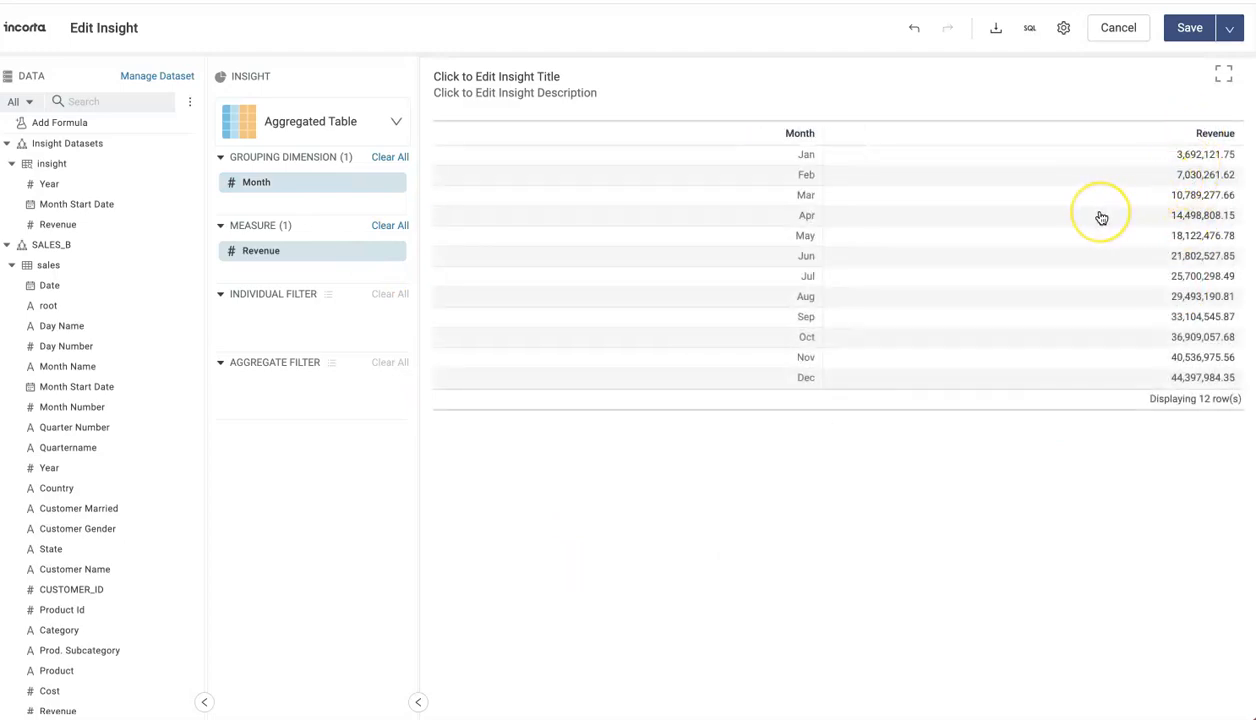
- Replace the Revenue measure with a new formula measure
mouse_move(362, 254)
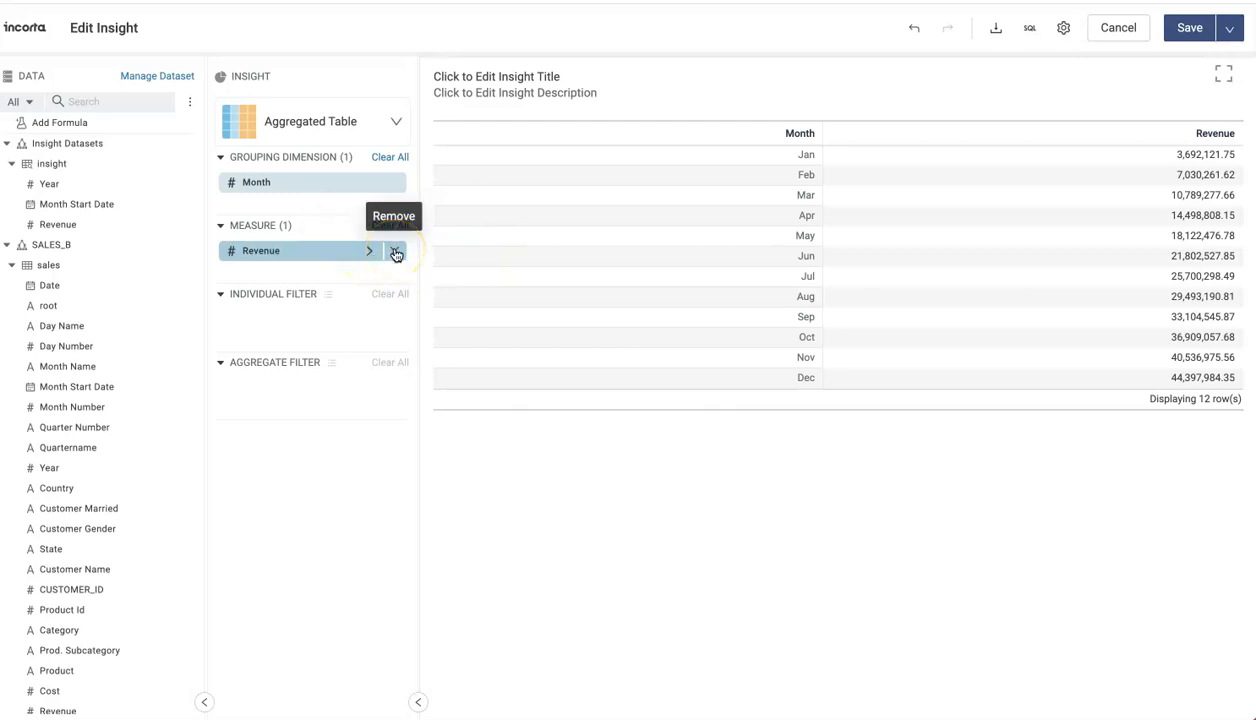
click(396, 254)
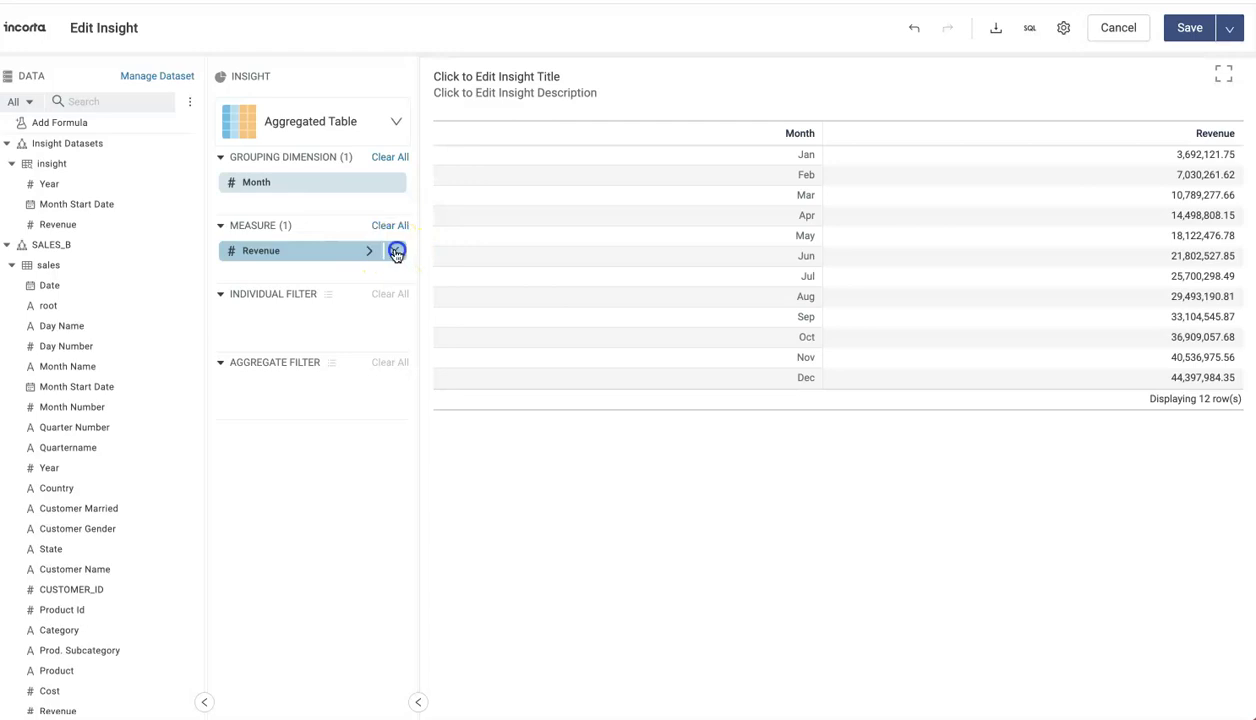
drag(62, 121, 314, 268)
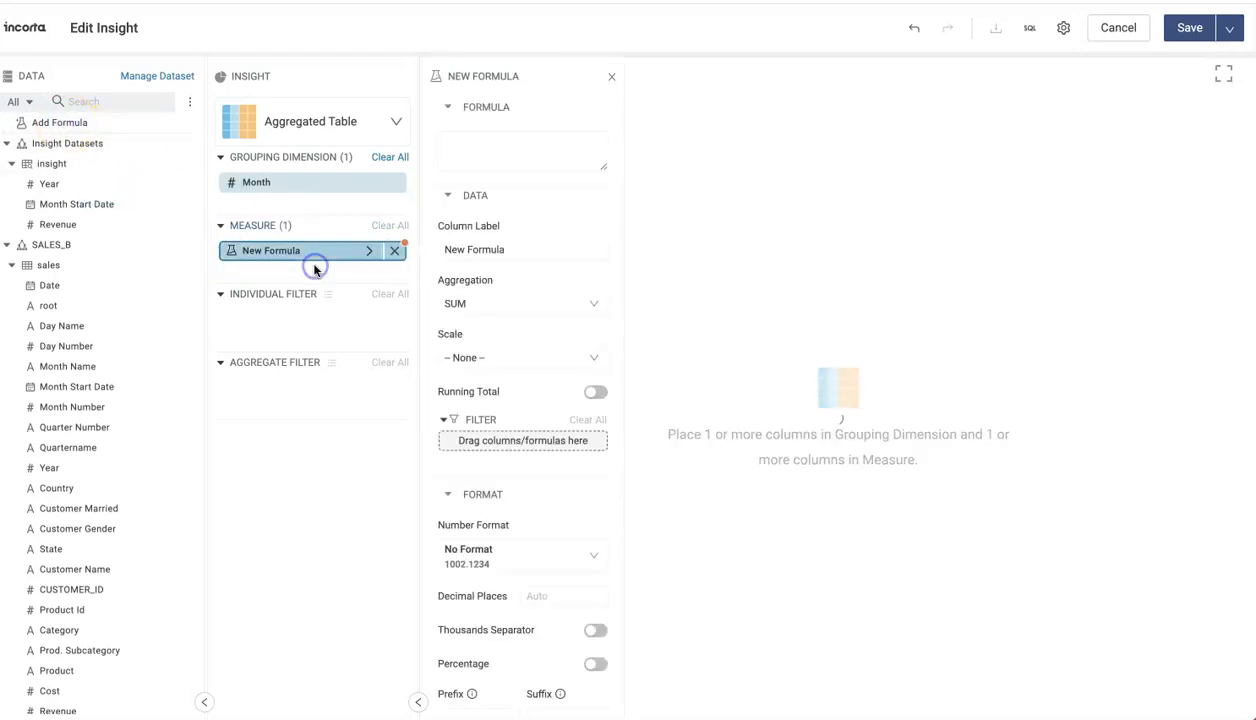
- Write the measure formula sum(if(Year = $p_year, Revenue)) with the result set's Year and Revenue columns, and format its layout
text(sum)
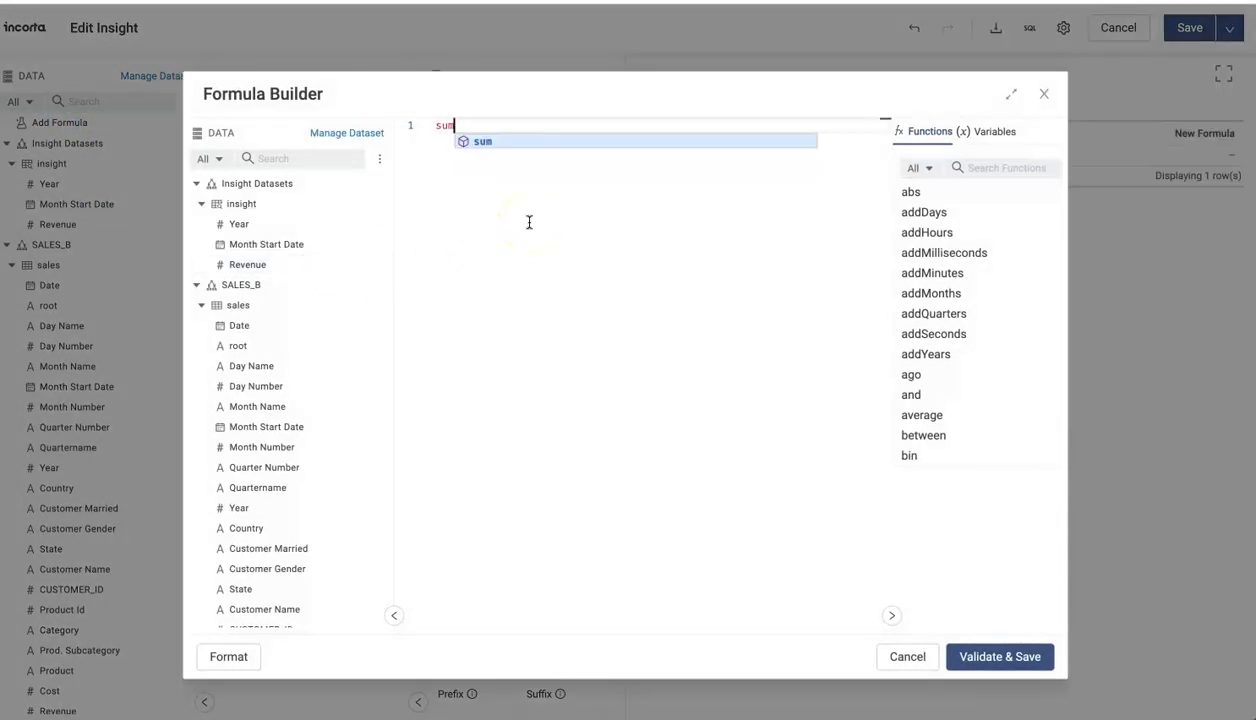
text((if)
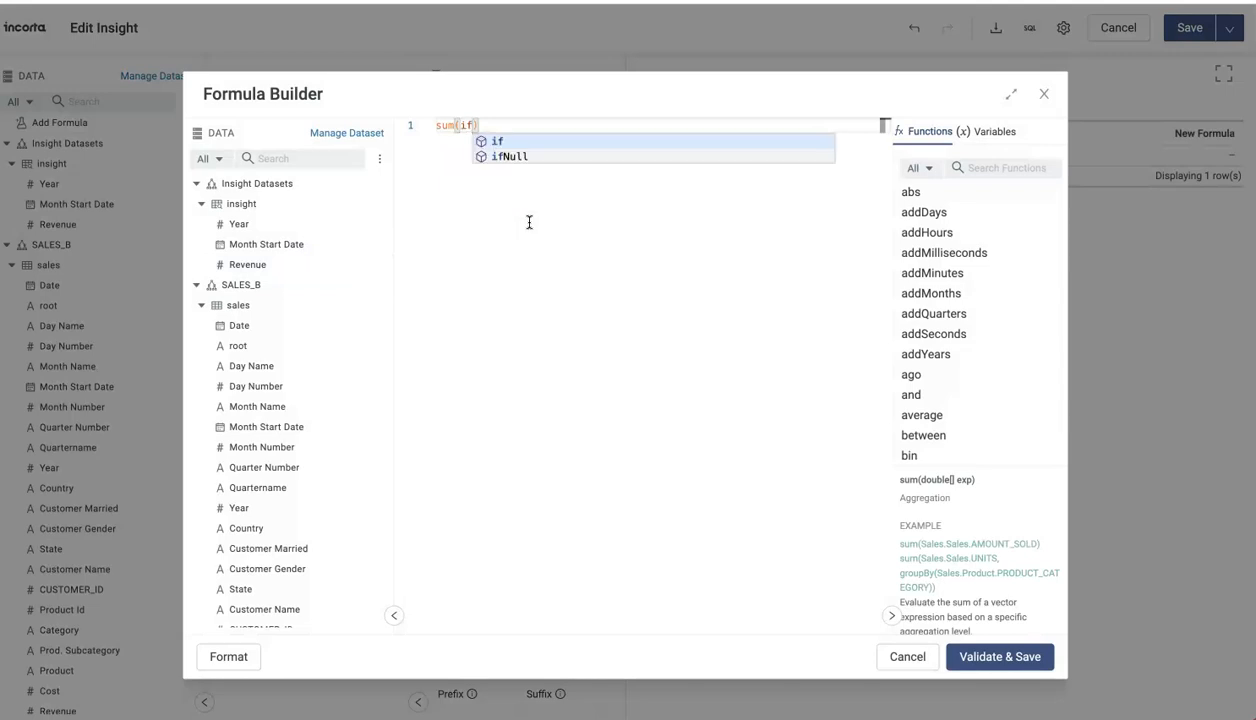
text(()
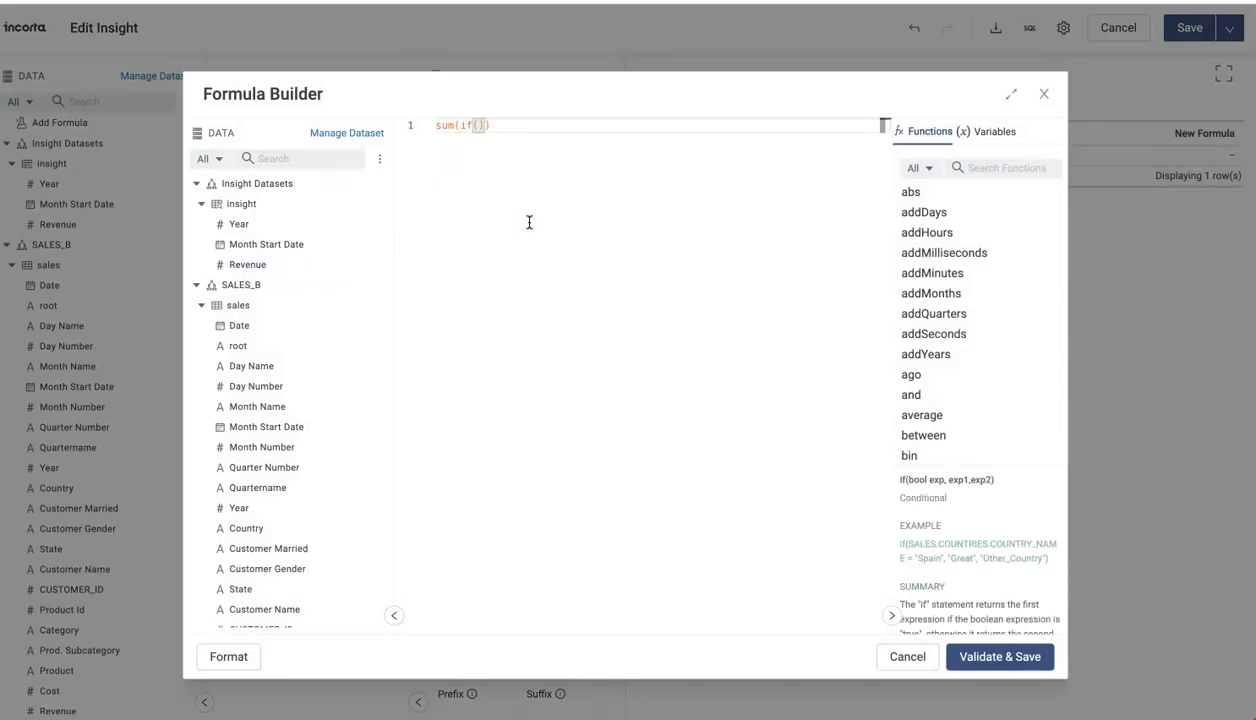
click(240, 224)
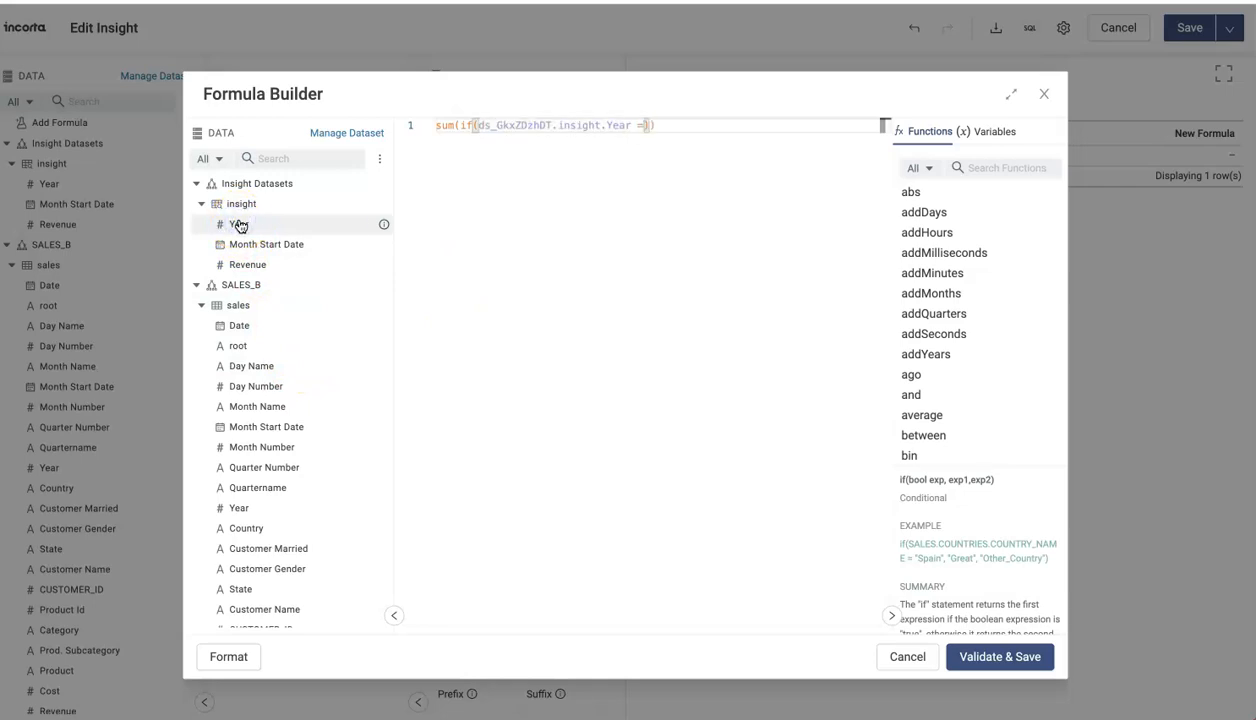
text(= $p_year)
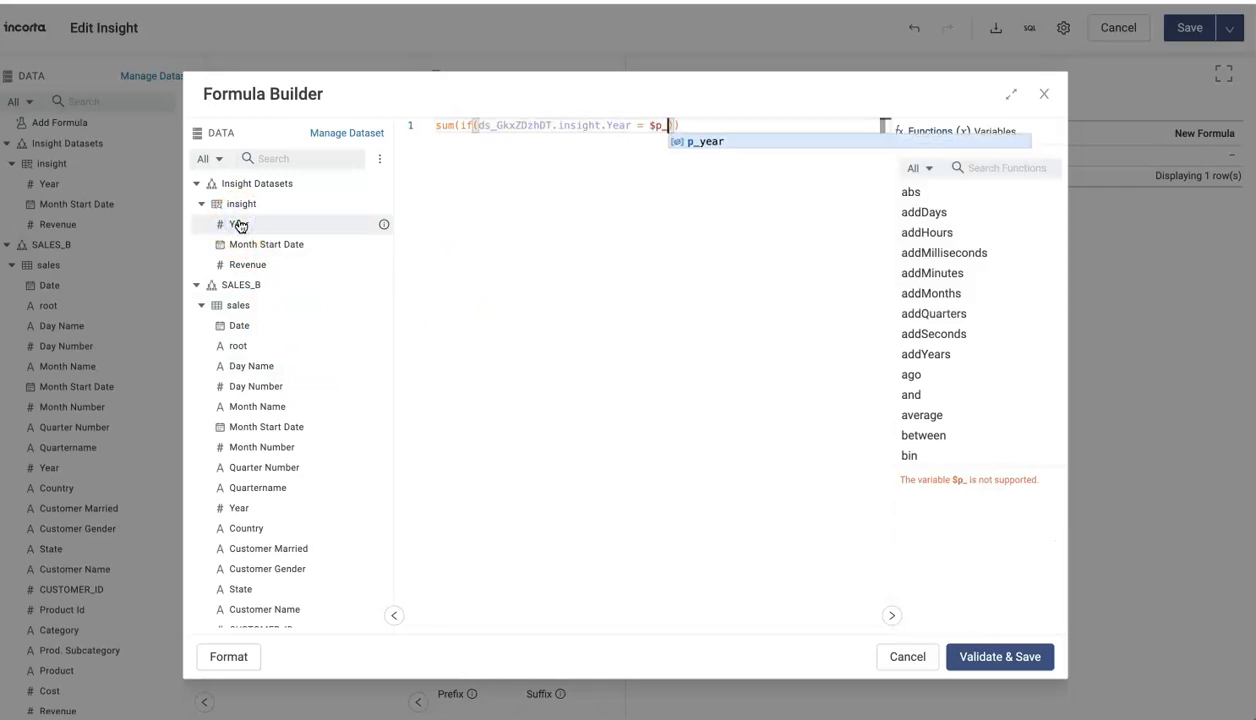
text(,)
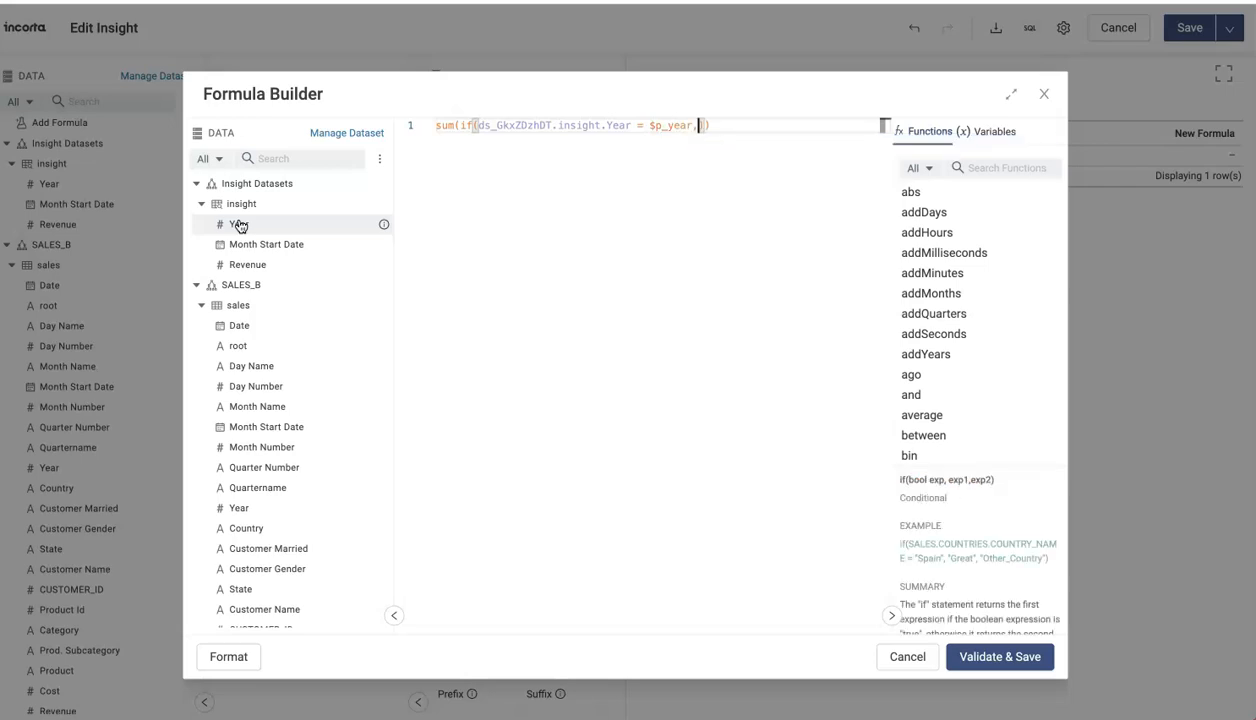
click(235, 267)
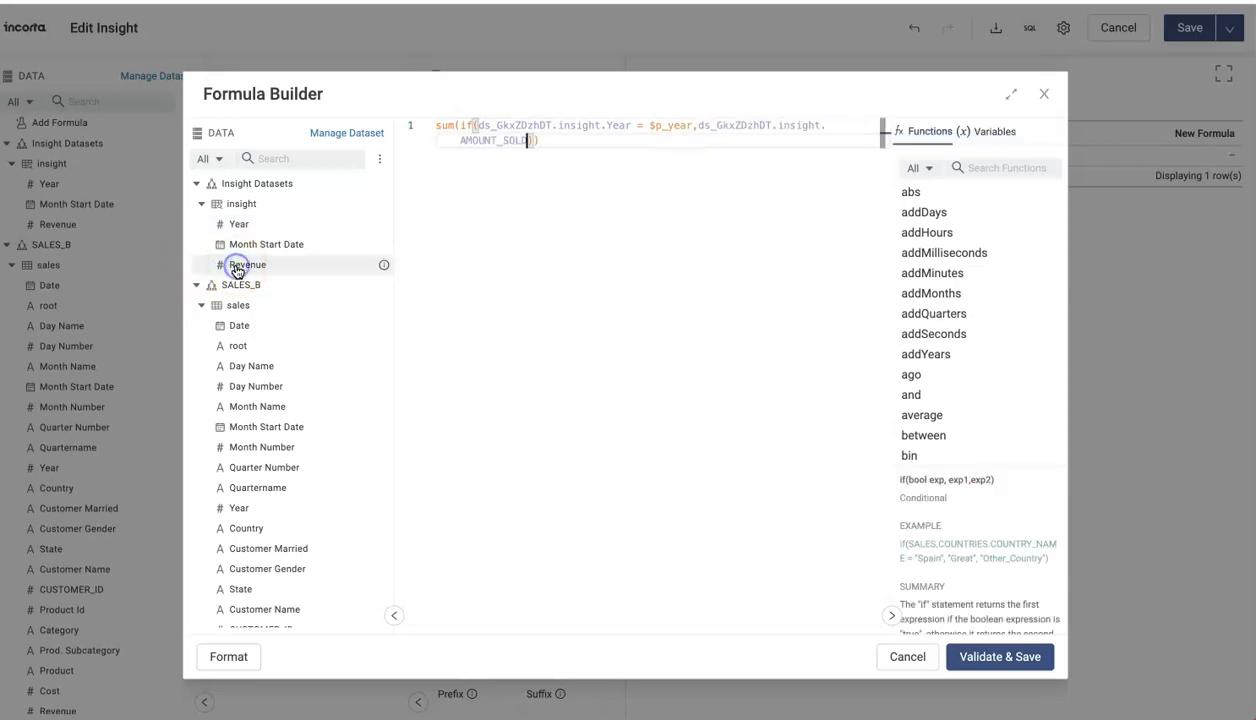
click(568, 143)
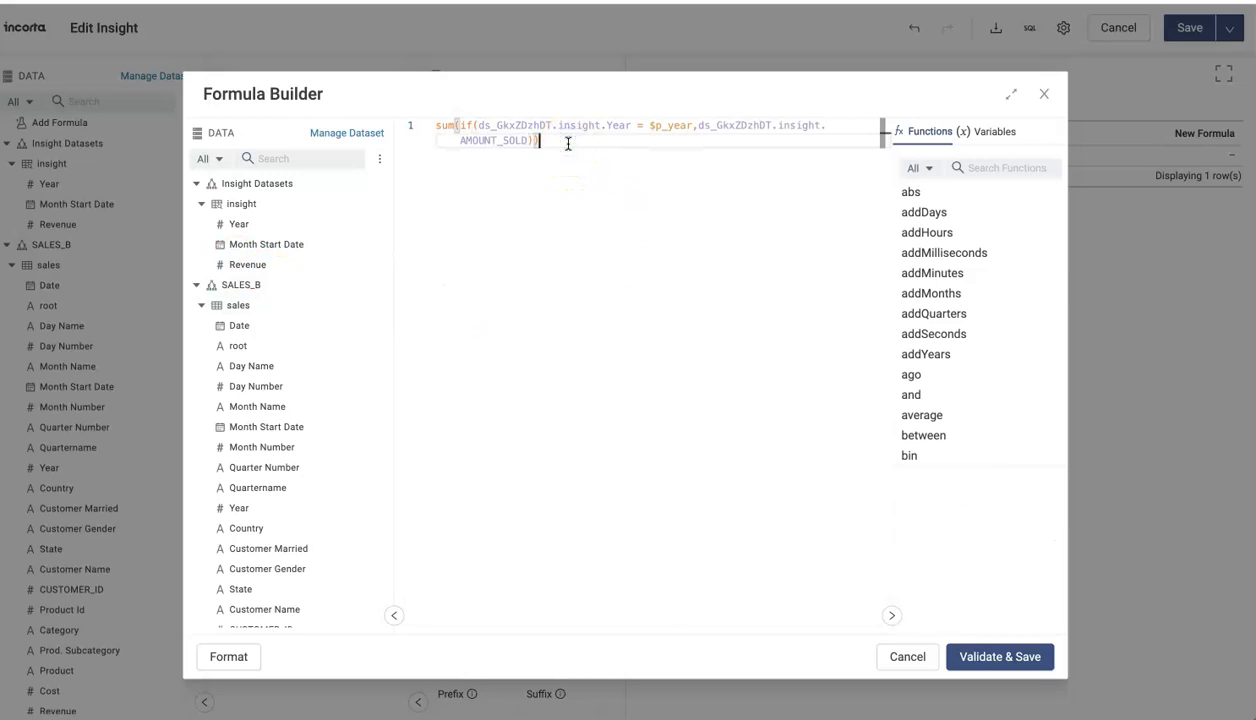
click(226, 659)
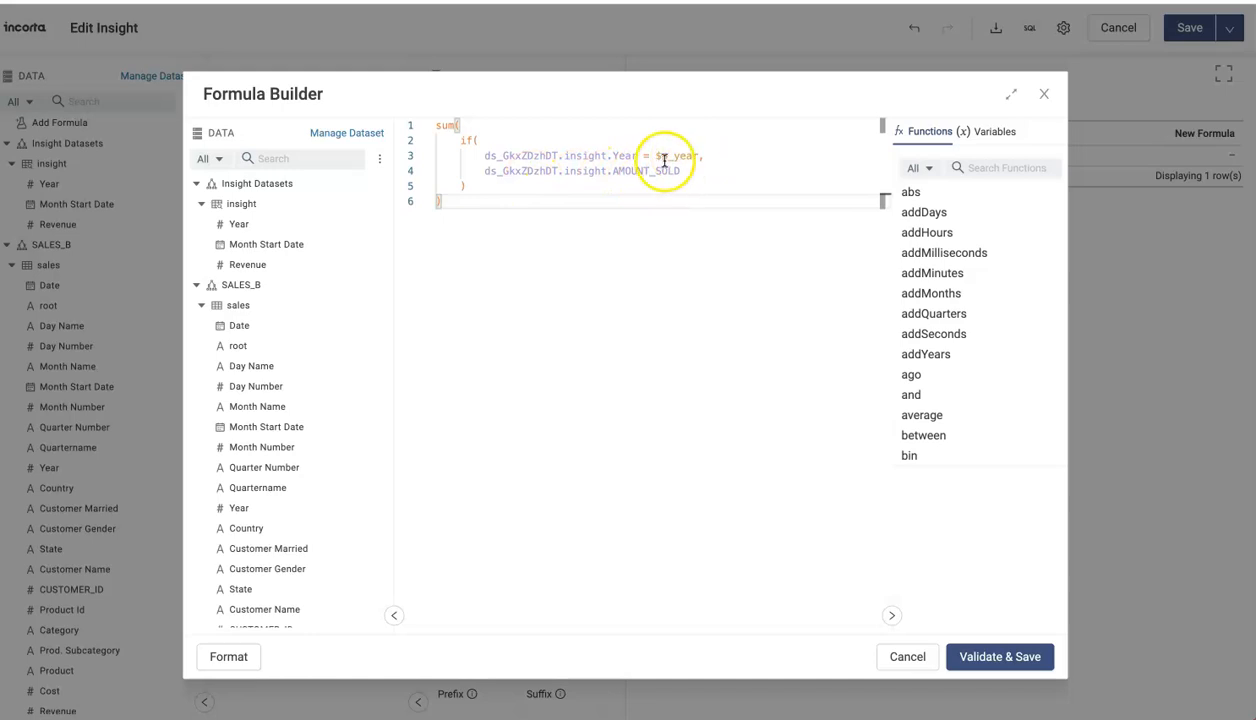
- Add 0 as the third argument of the if() function, then validate and save the formula
click(576, 400)
key(ctrl+a)
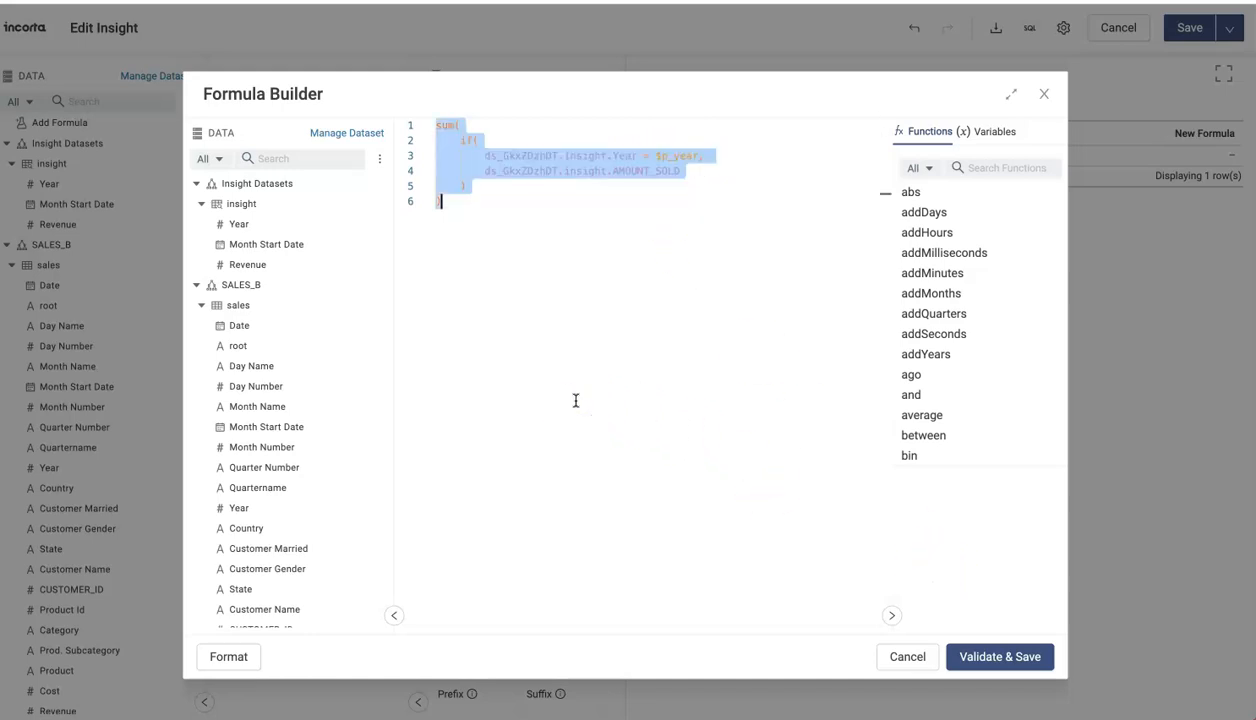
click(645, 510)
click(990, 660)
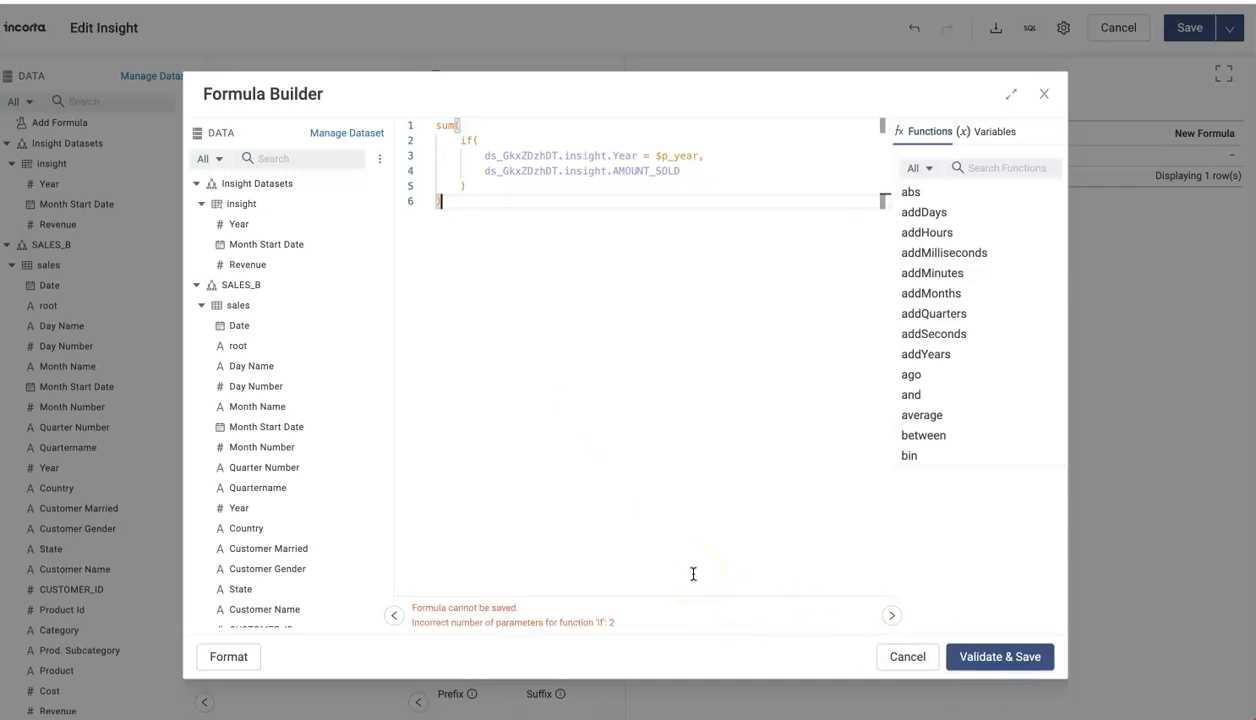
click(711, 173)
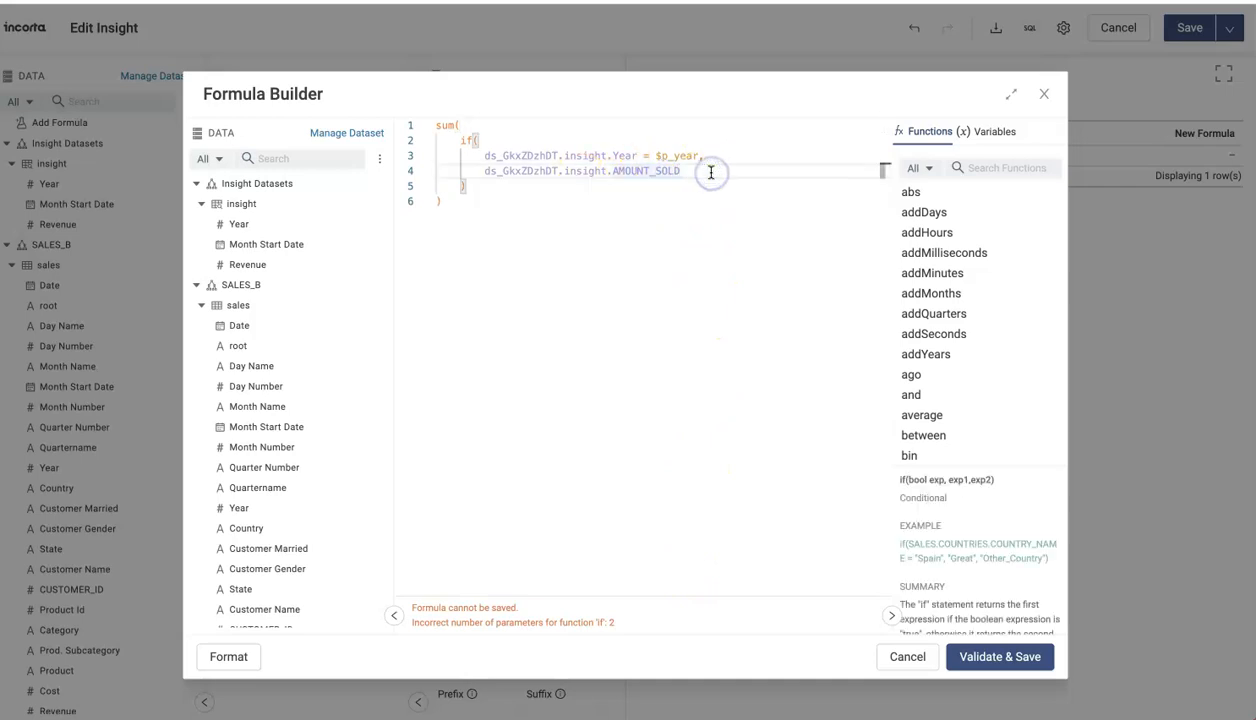
click(985, 660)
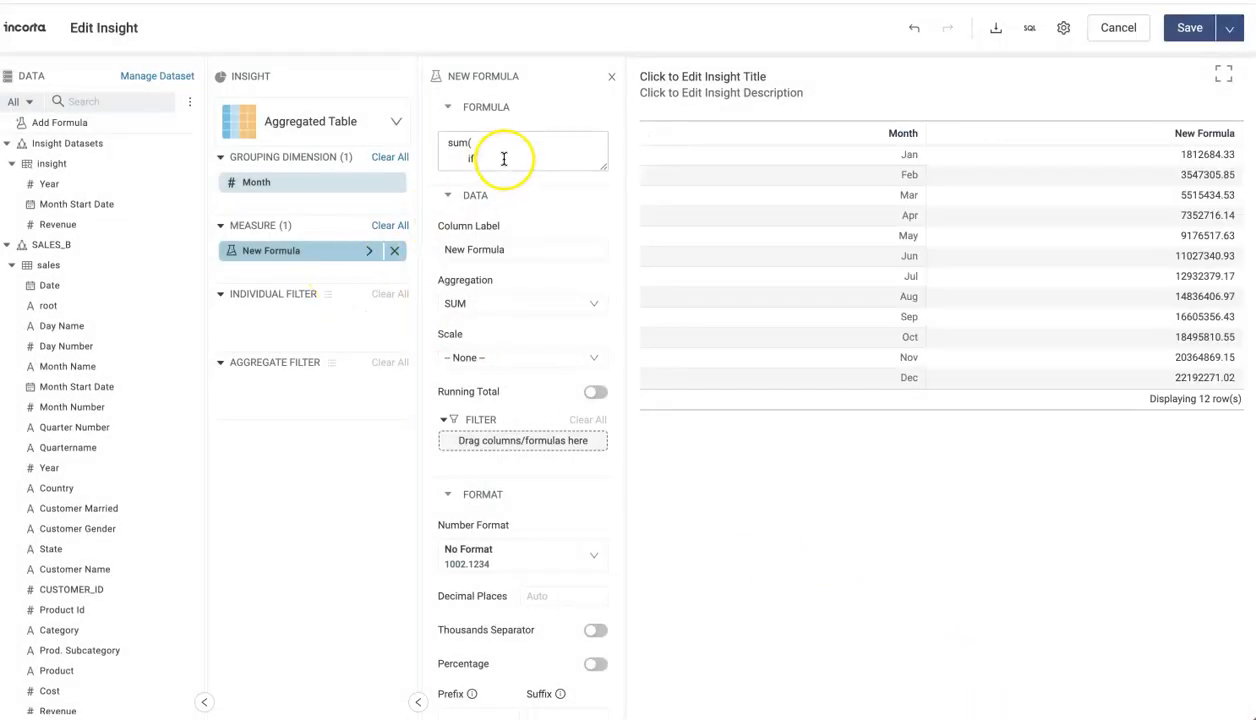
- Copy the full text of the measure formula and close the formula builder
click(505, 158)
key(ctrl+a)
key(ctrl+c)
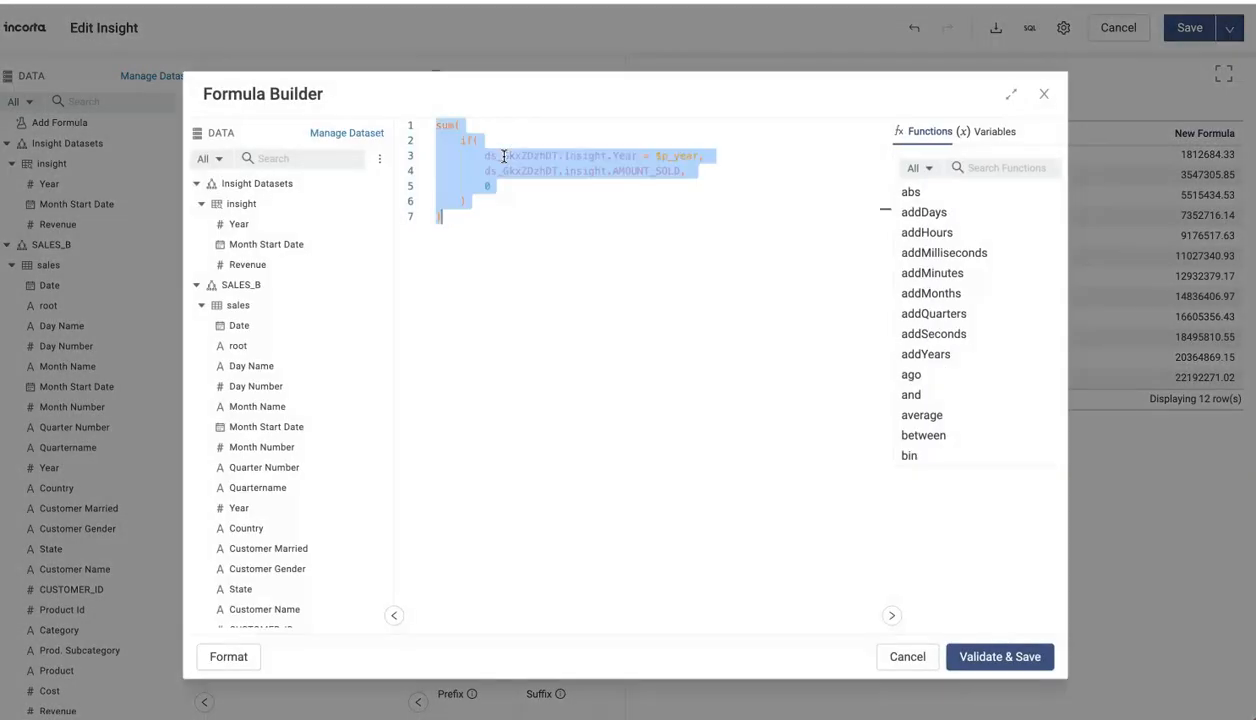
click(952, 657)
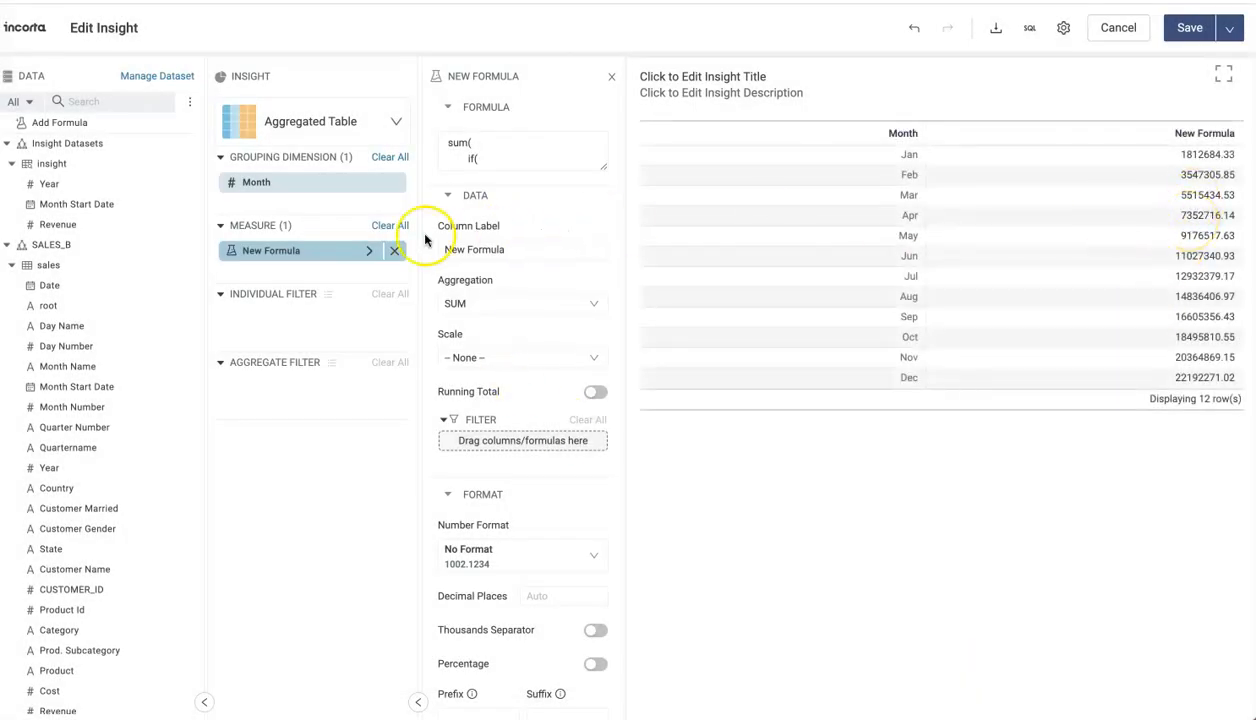
- Rename the formula measure as YTD_Revenue ($$p_year)
double_click(286, 250)
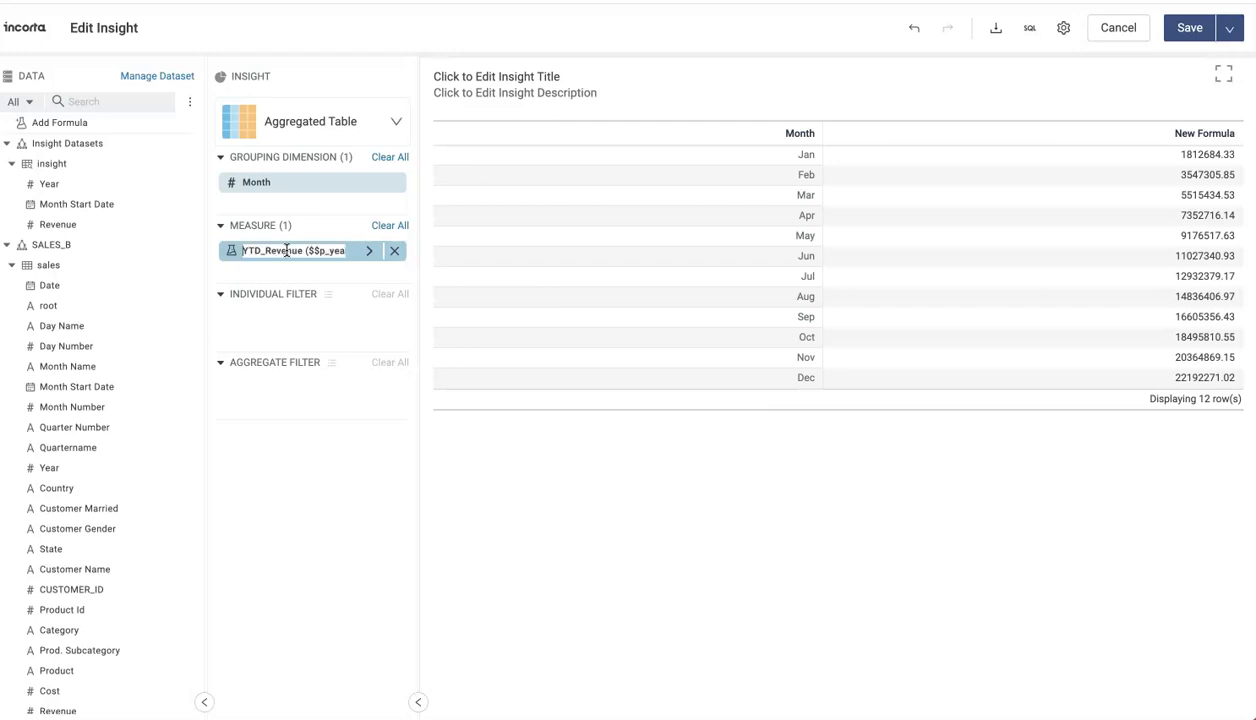
click(295, 295)
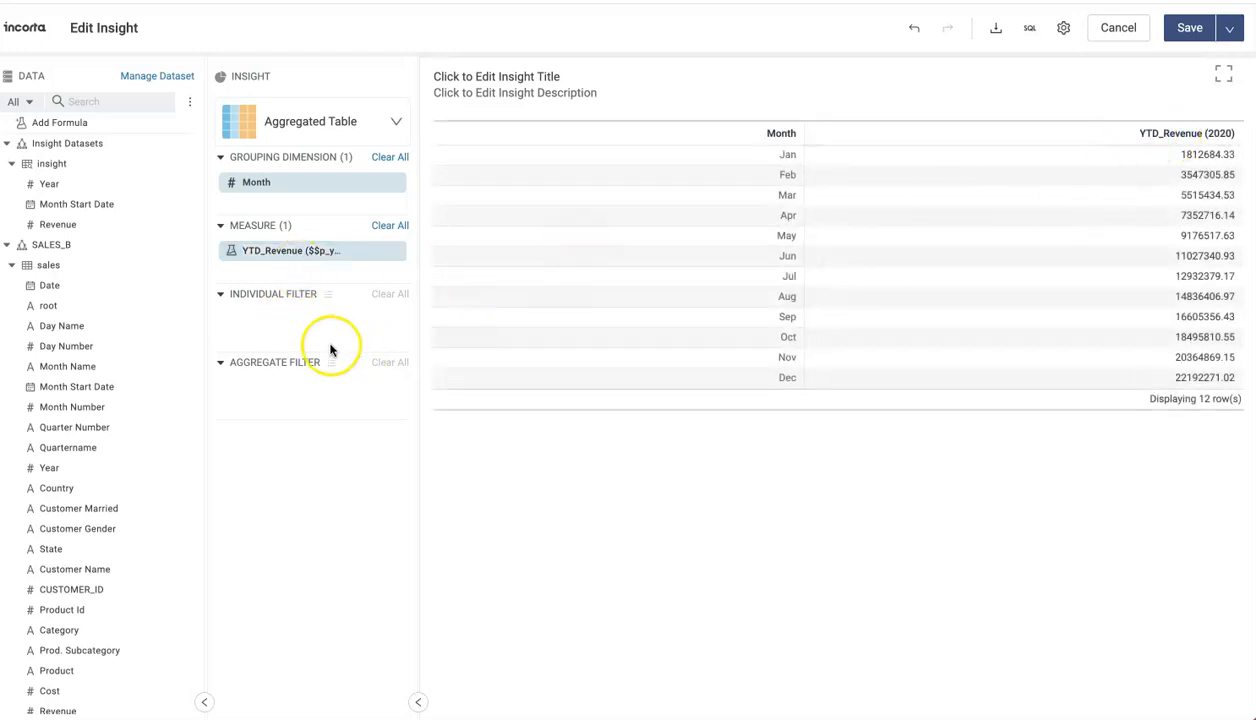
mouse_move(298, 259)
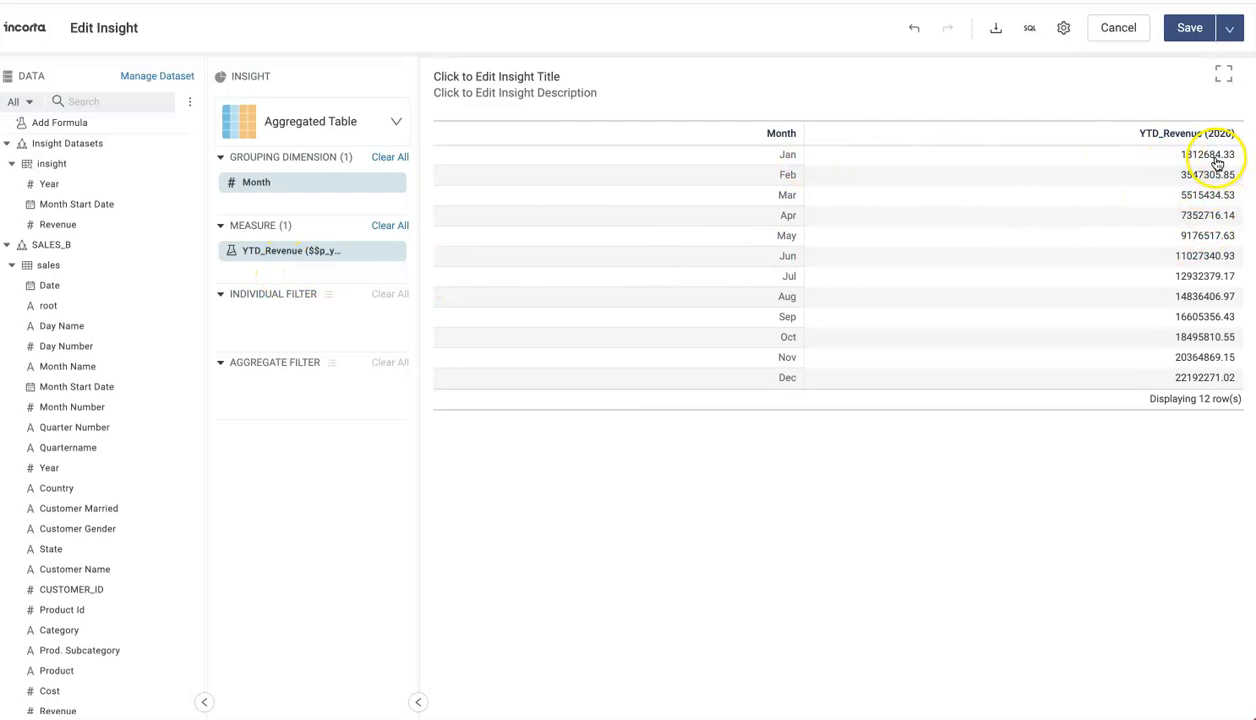
- Add a second formula measure from the copied formula with the year condition $p_year-1, and name it YTD Revenue for Prev Year
drag(77, 123, 327, 281)
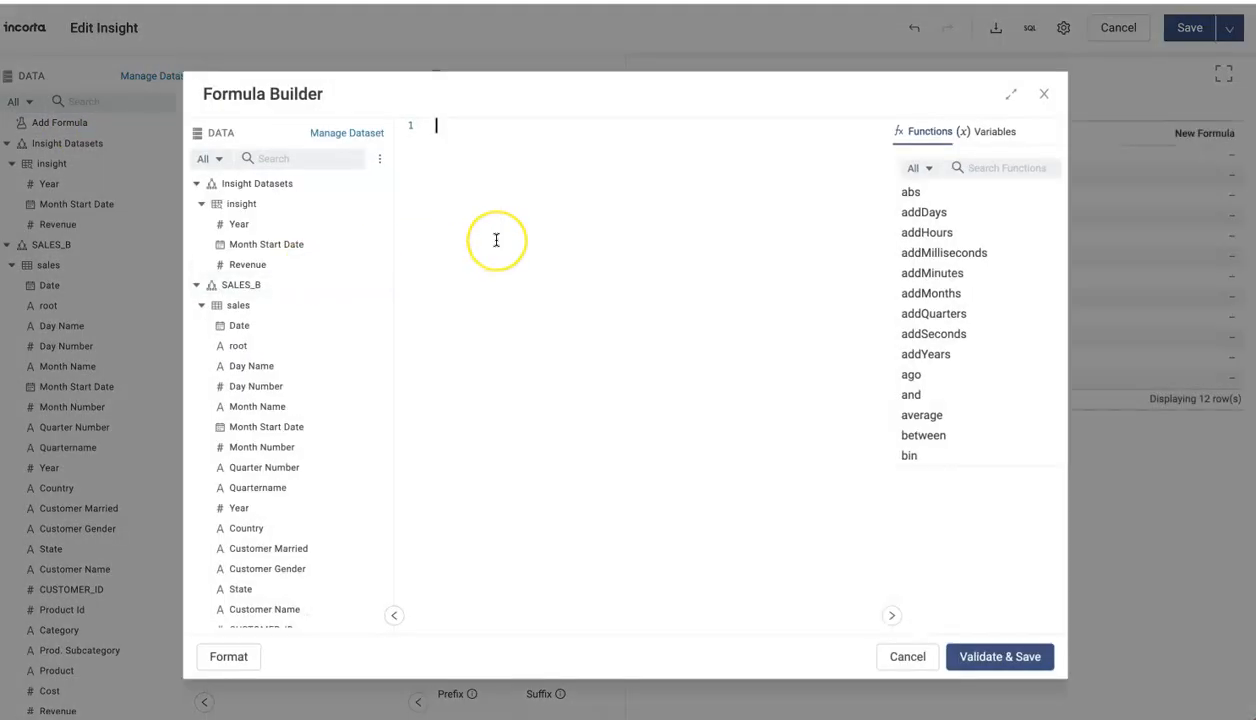
key(ctrl+v)
click(697, 157)
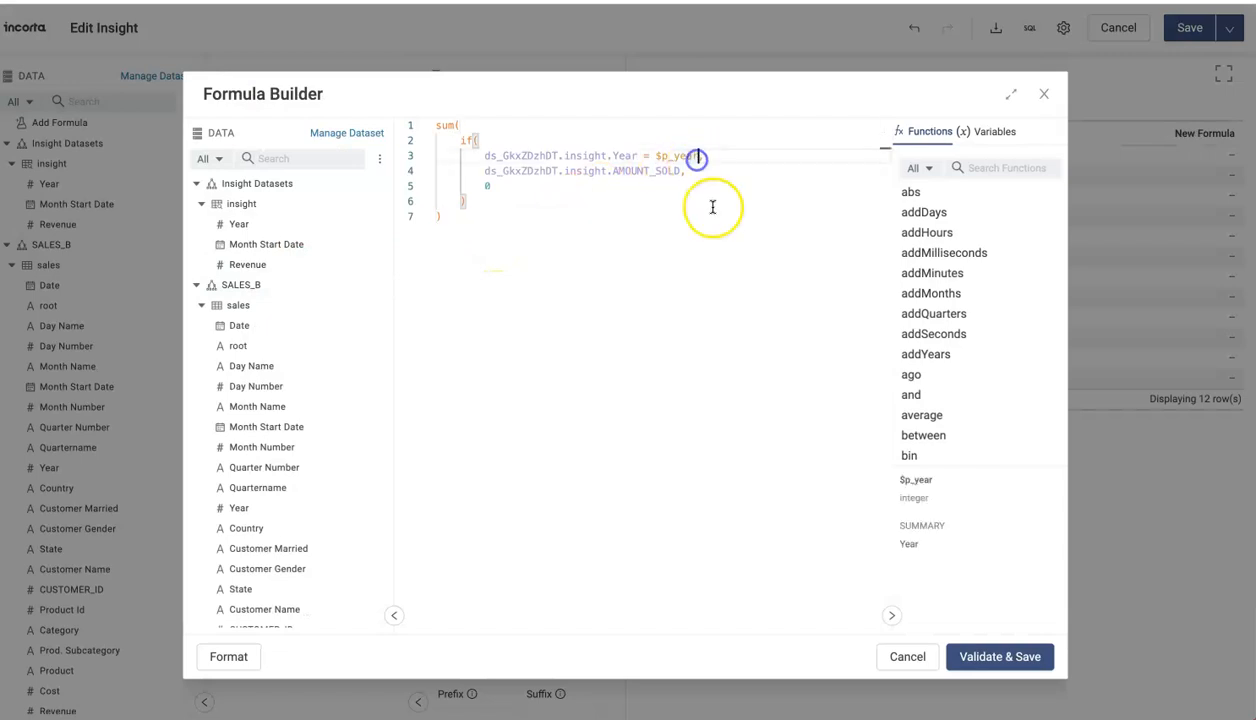
text(-1)
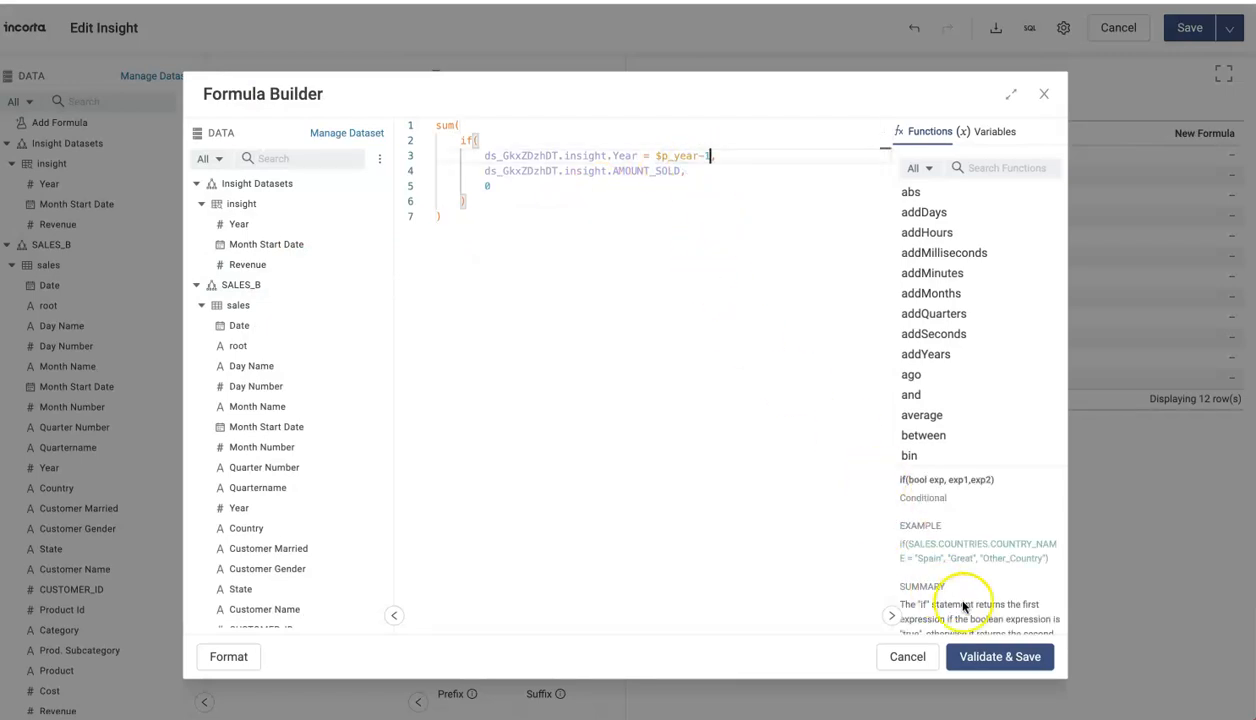
click(998, 656)
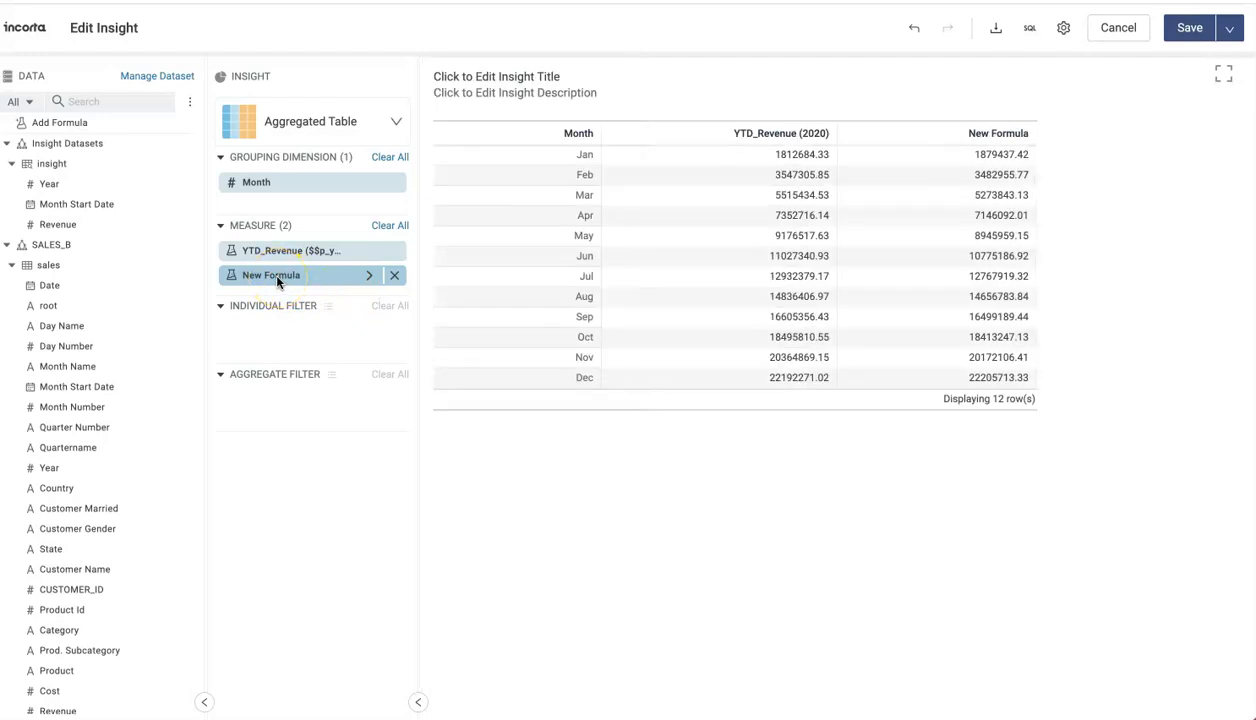
double_click(270, 276)
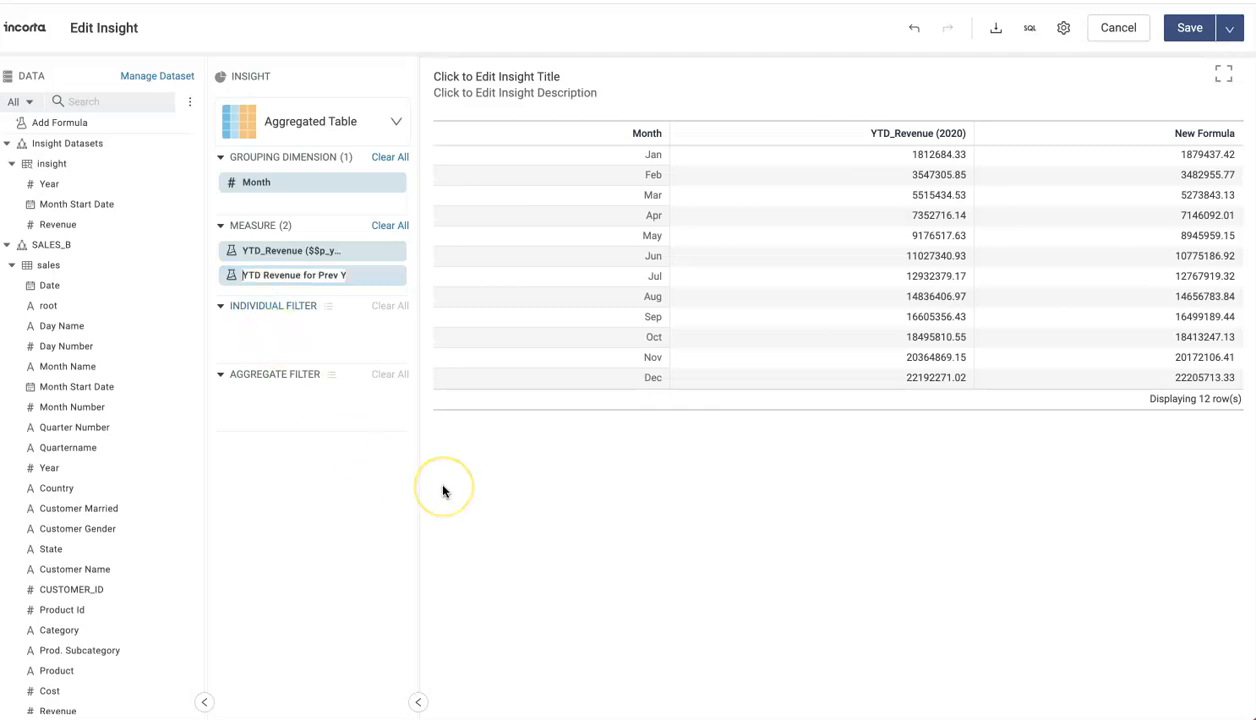
click(516, 495)
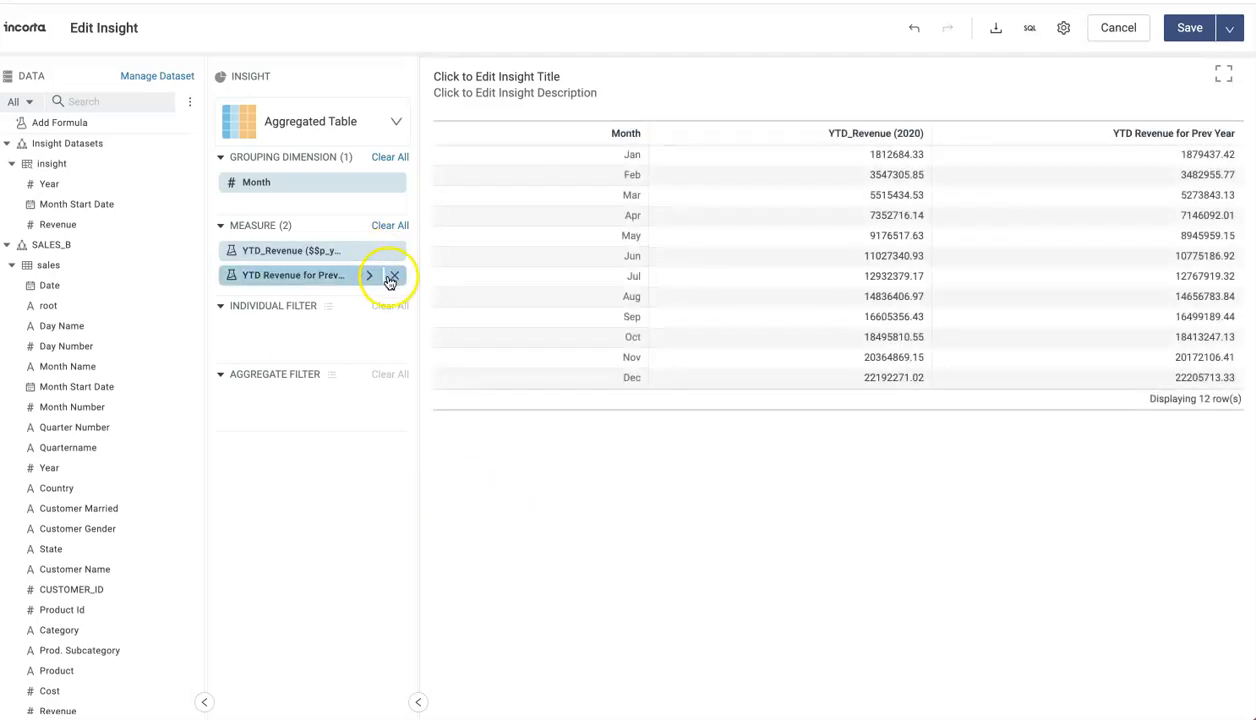
- Set the number format of the YTD_Revenue ($$p_year) measure to Dollar Rounded
click(369, 251)
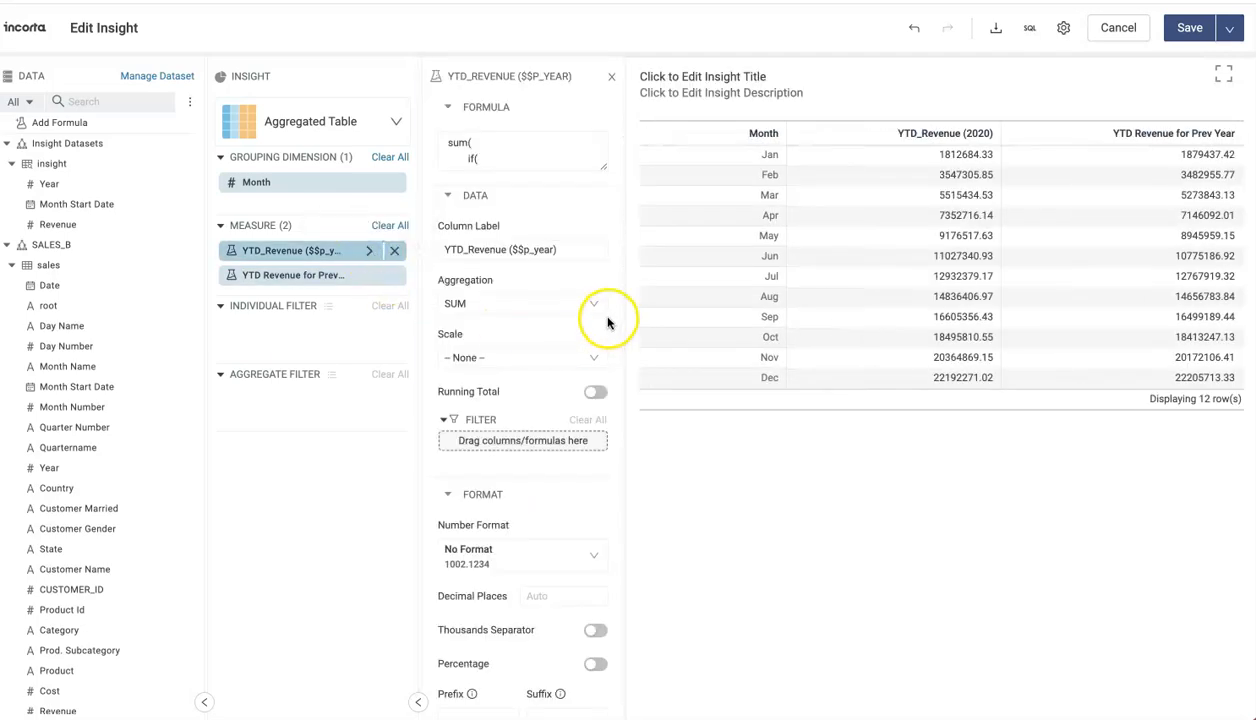
click(586, 357)
click(586, 357)
click(545, 552)
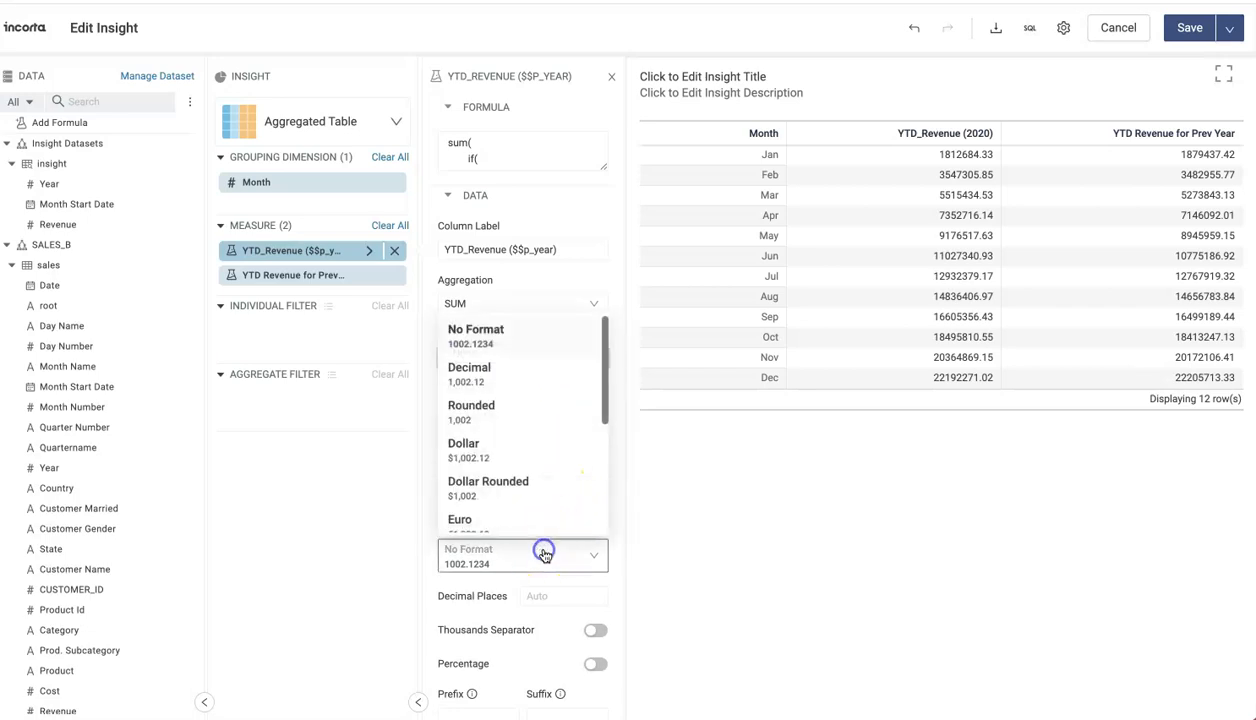
click(472, 448)
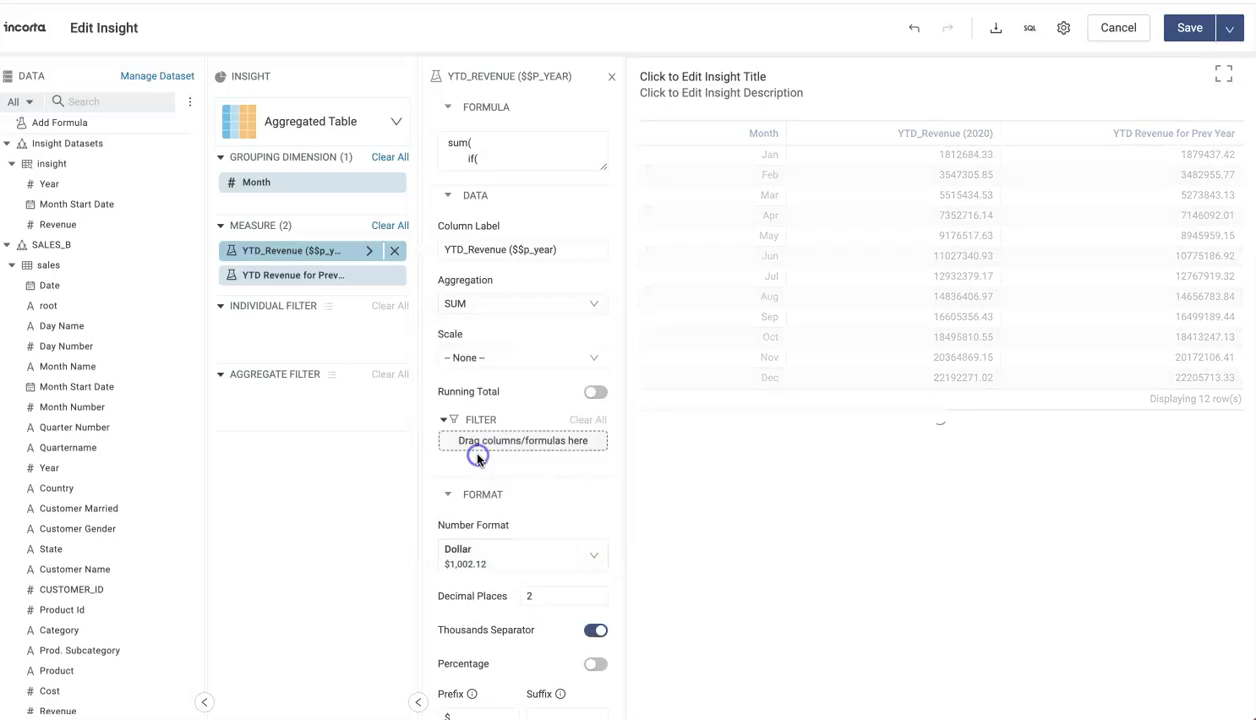
click(533, 549)
click(490, 483)
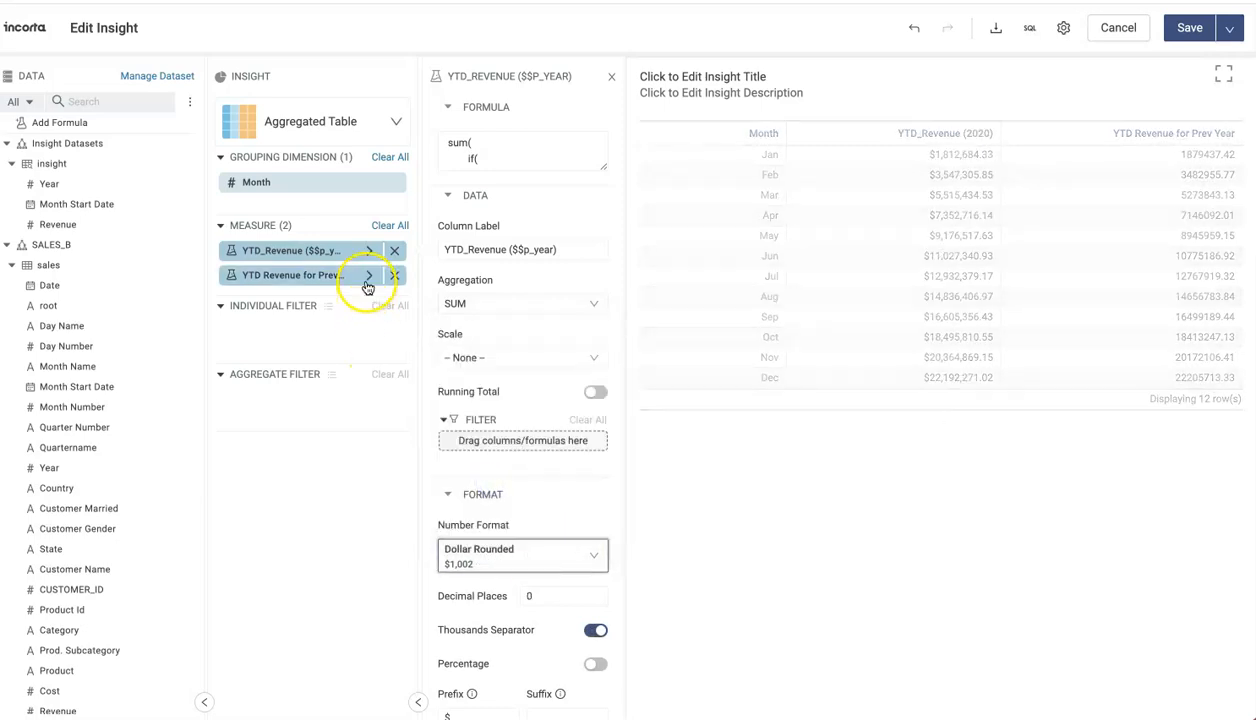
- Set the number format of the YTD Revenue for Prev Year measure to Dollar Rounded and close its properties
click(369, 275)
click(500, 560)
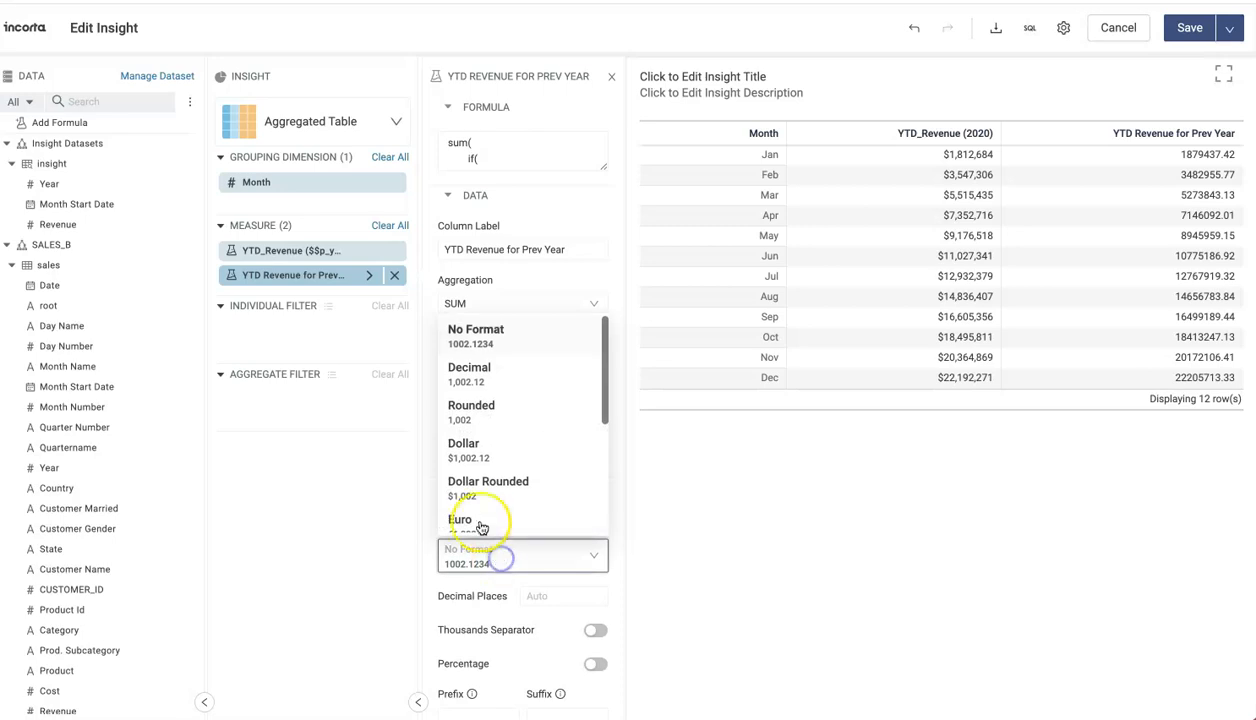
click(478, 483)
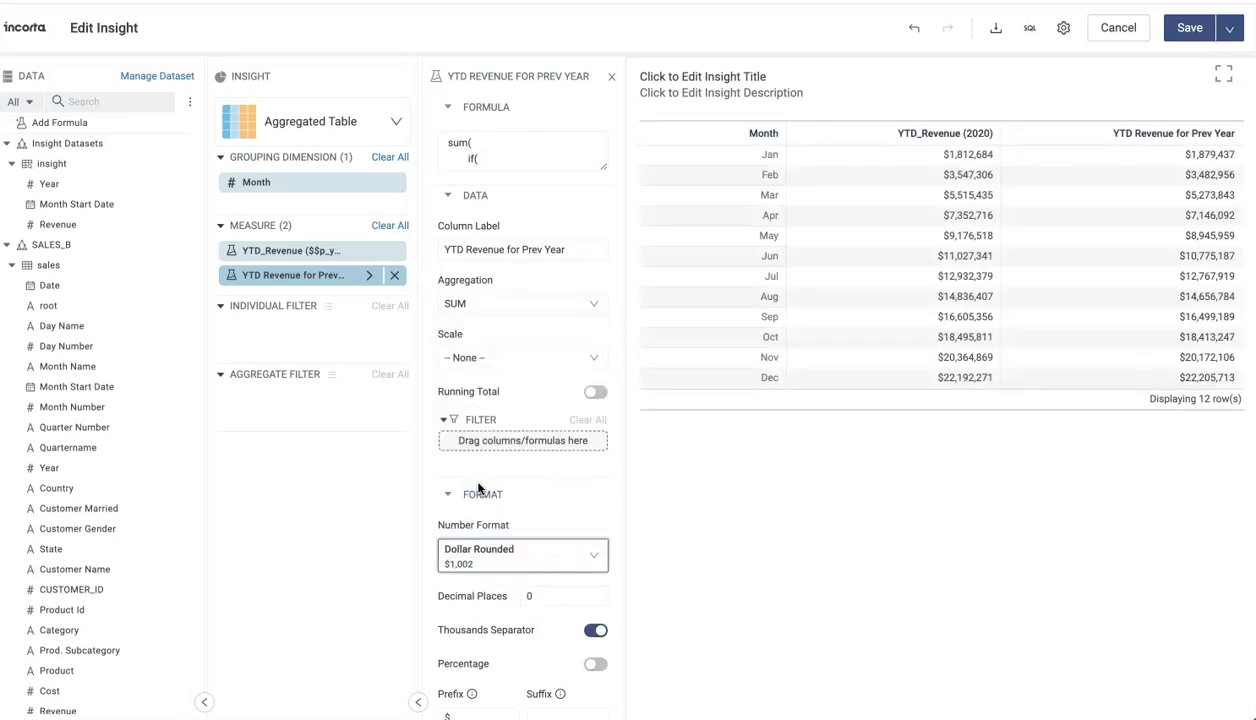
click(894, 574)
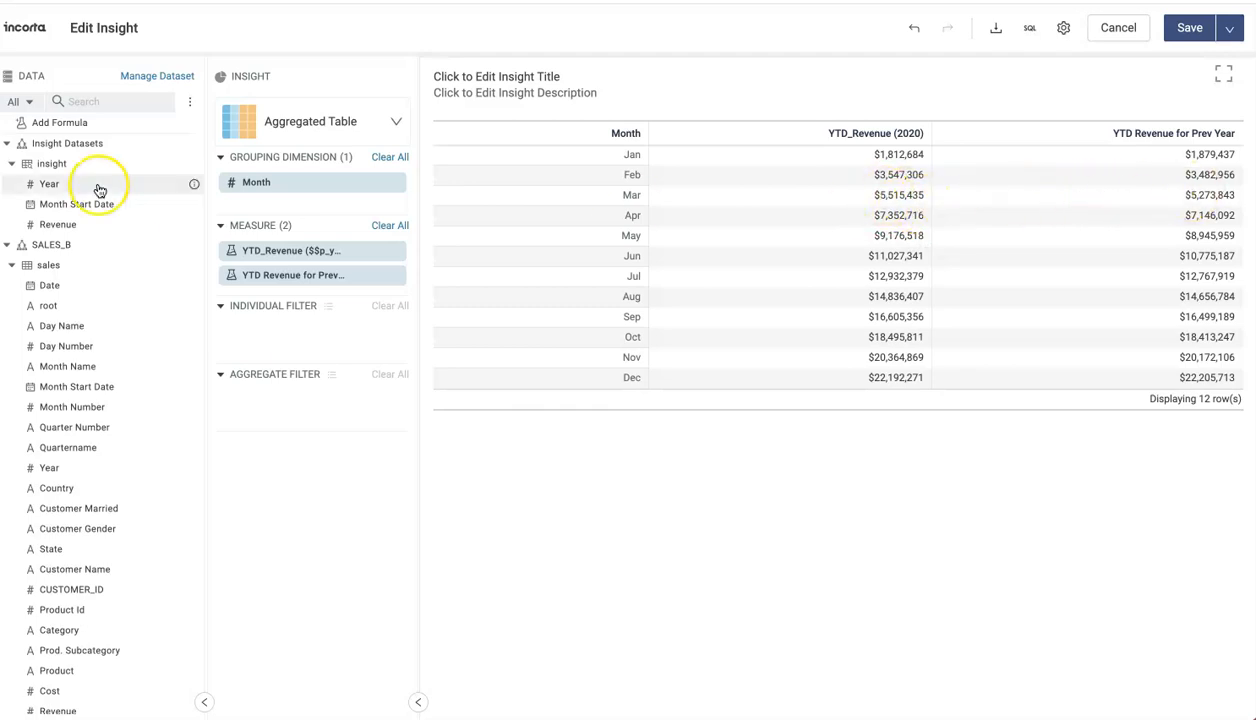
- Add a third formula measure containing the copied sum formula twice, separated by an empty line, with the second year condition changed to $p_year-1
drag(62, 122, 314, 292)
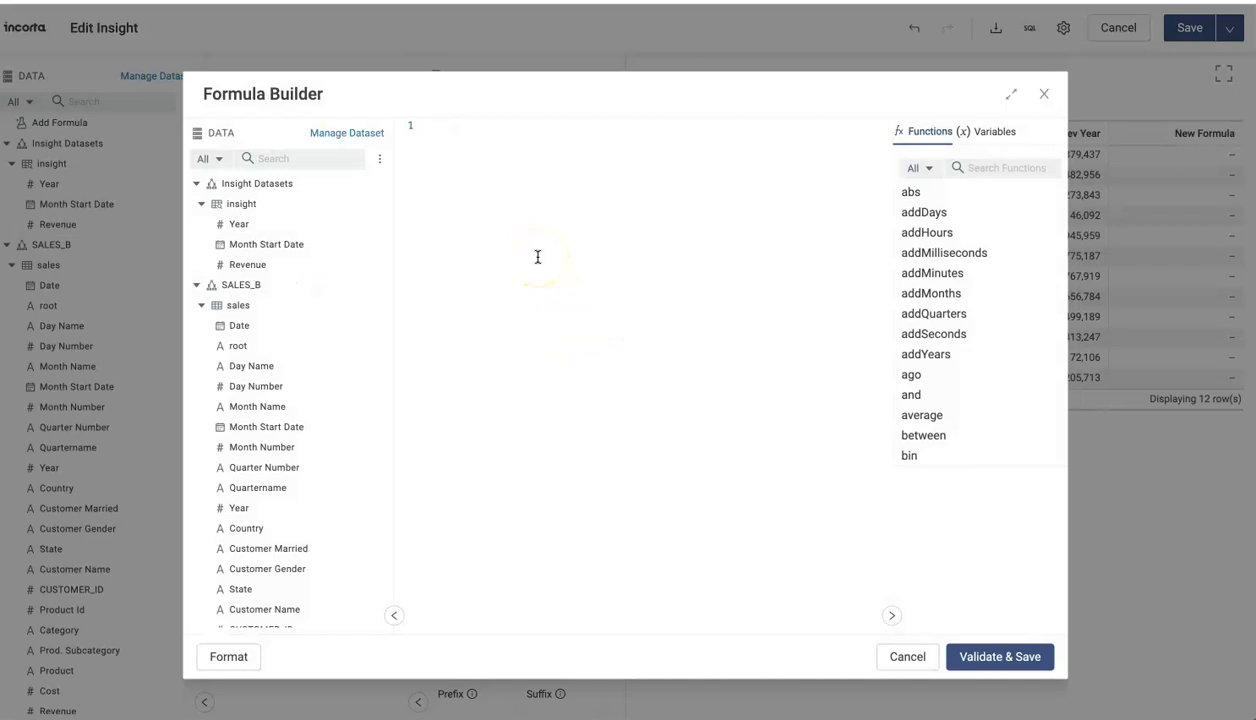
text(sum(     if(         ds_GkxZDzhDT.insight.Year = $p_year,         ds_GkxZDzhDT.insight.AMOUNT_SOLD,         0     ) ))
key(Return)
key(Return)
text(sum(     if(         ds_GkxZDzhDT.insight.Year = $p_year,         ds_GkxZDzhDT.insight.AMOUNT_SOLD,         0     ) ))
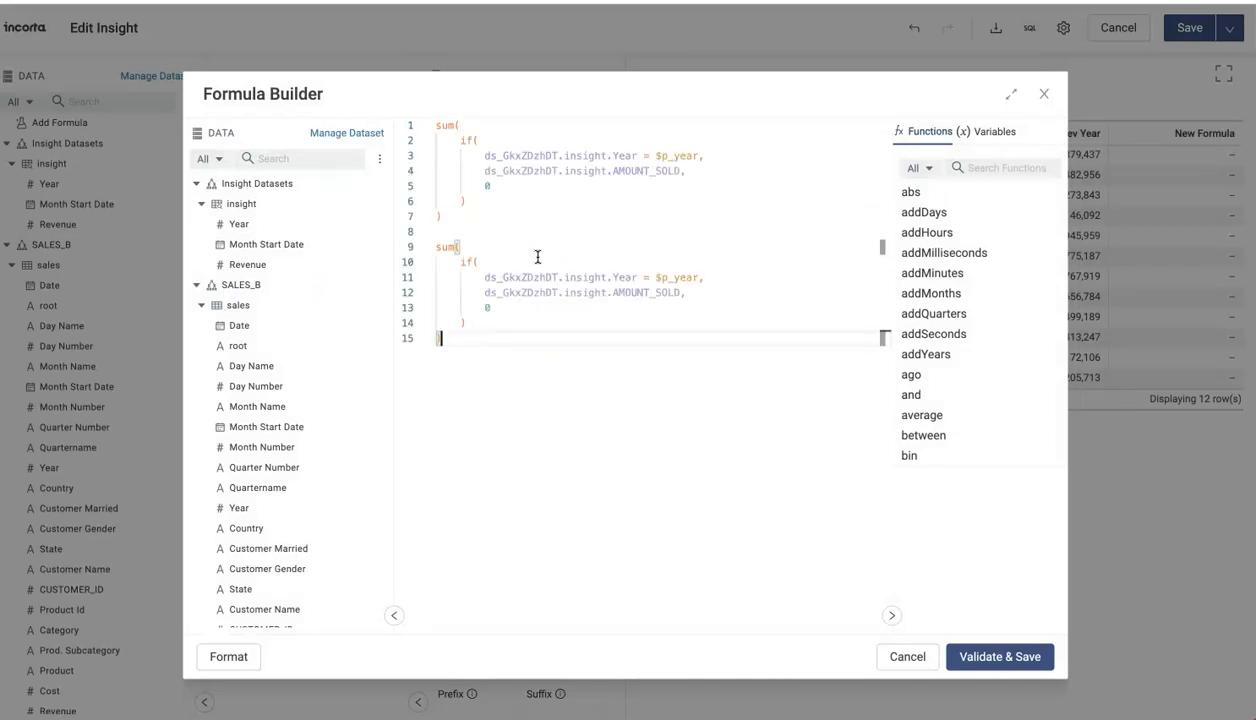
click(700, 277)
text(-1)
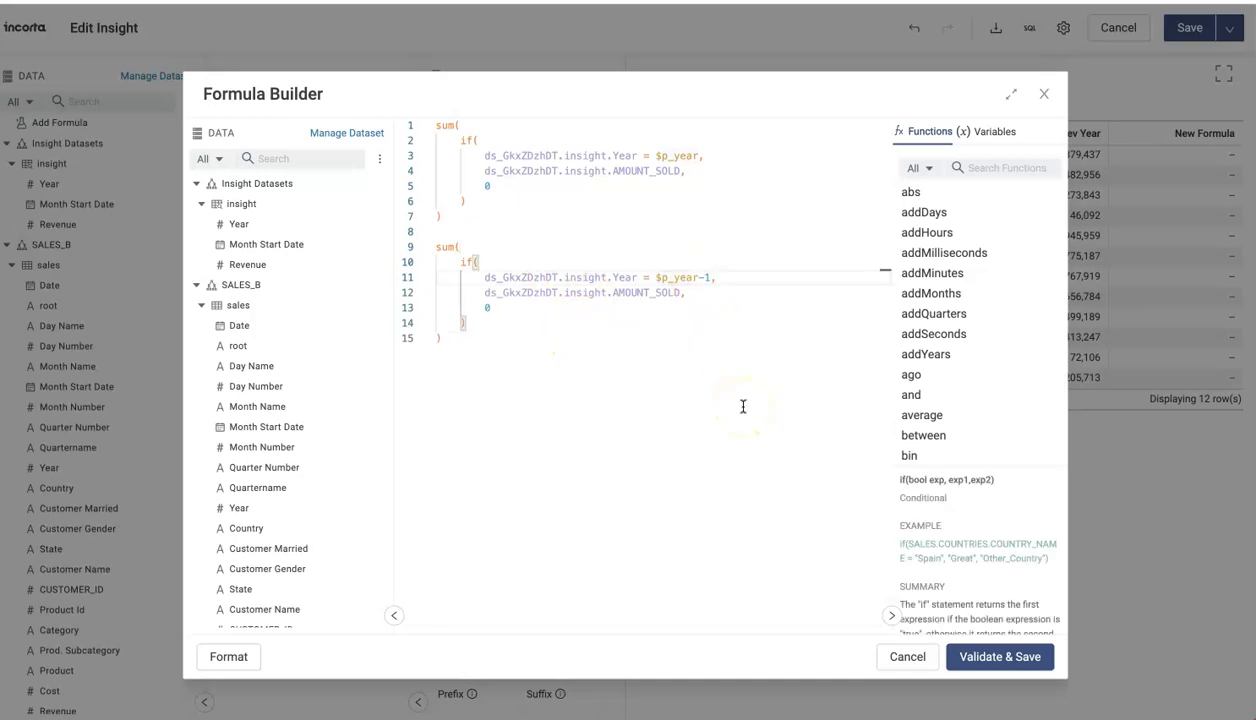
- Copy the $p_year-1 sum block and insert a minus sign on the line between the two sums
drag(465, 342, 416, 254)
key(ctrl+c)
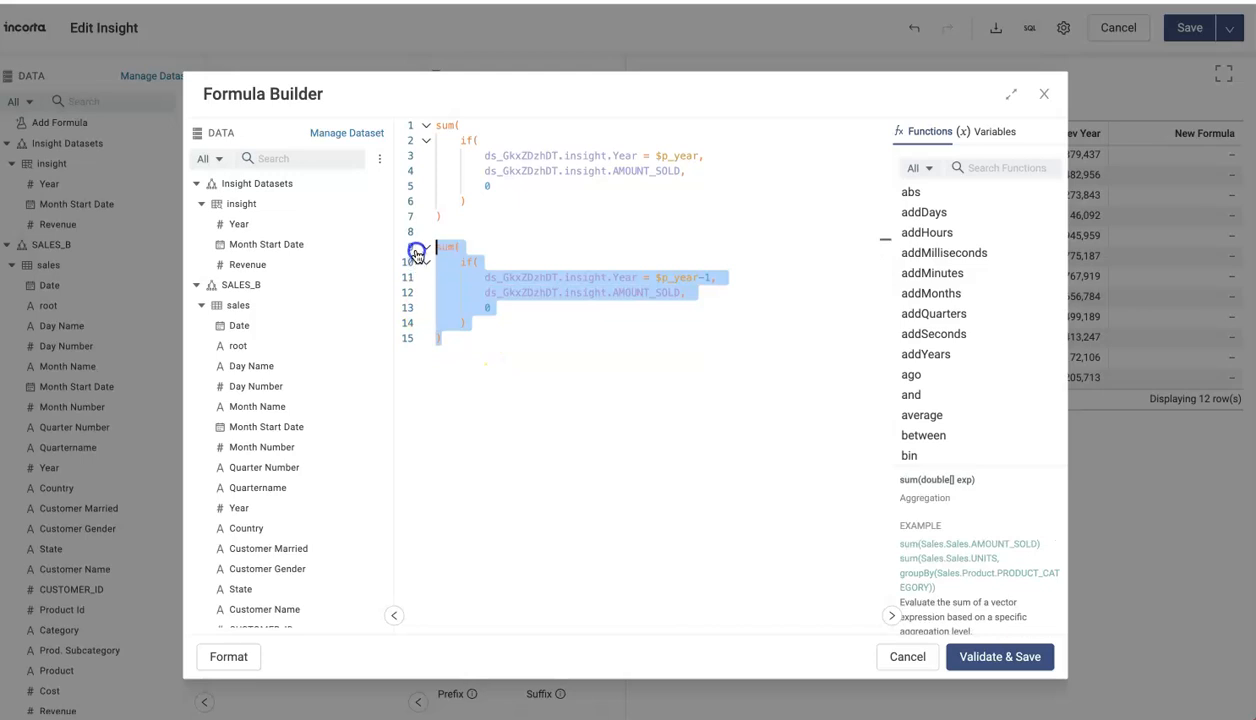
click(436, 227)
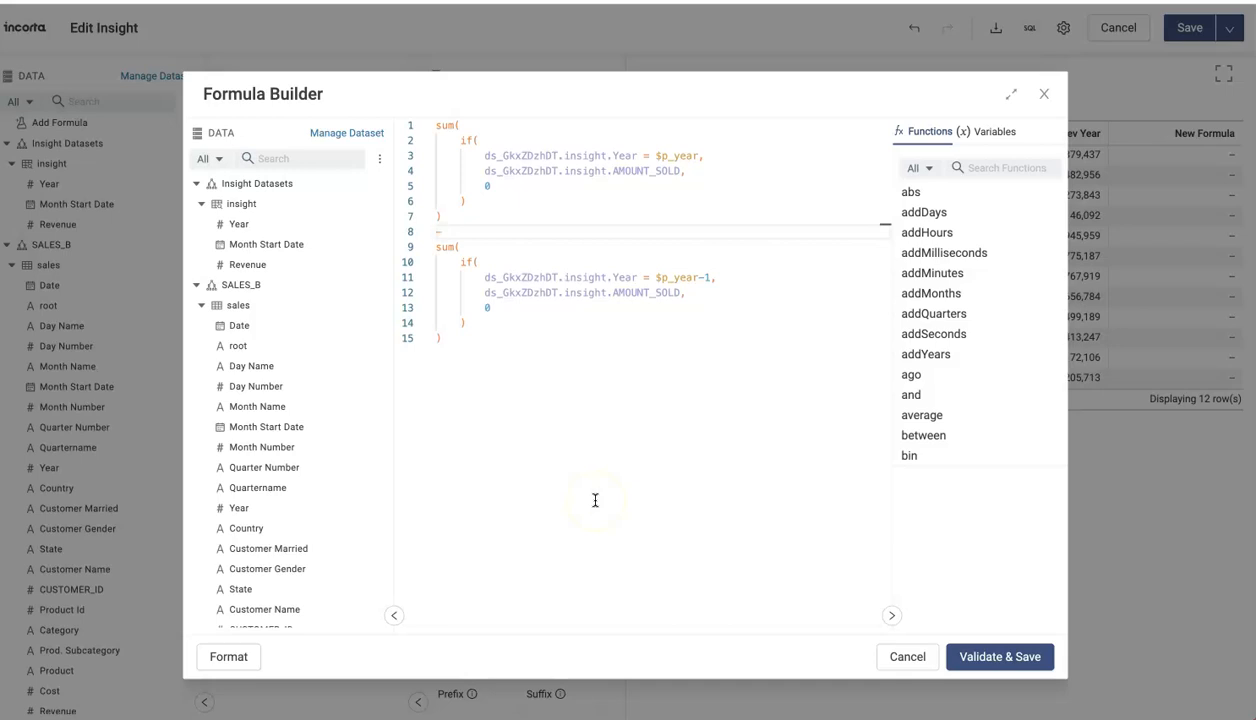
- Enclose the whole difference of the two sums in parentheses, each on its own line
key(ctrl+Home)
key(Return)
key(Up)
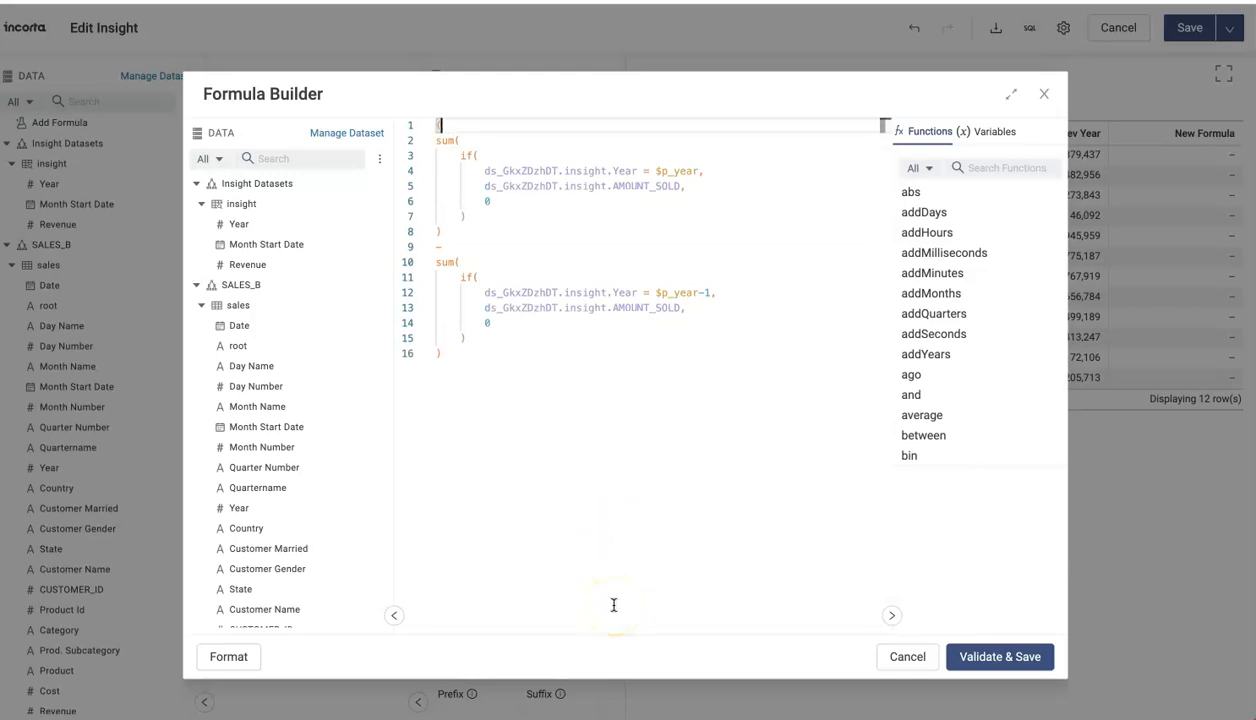
click(526, 460)
key(Return)
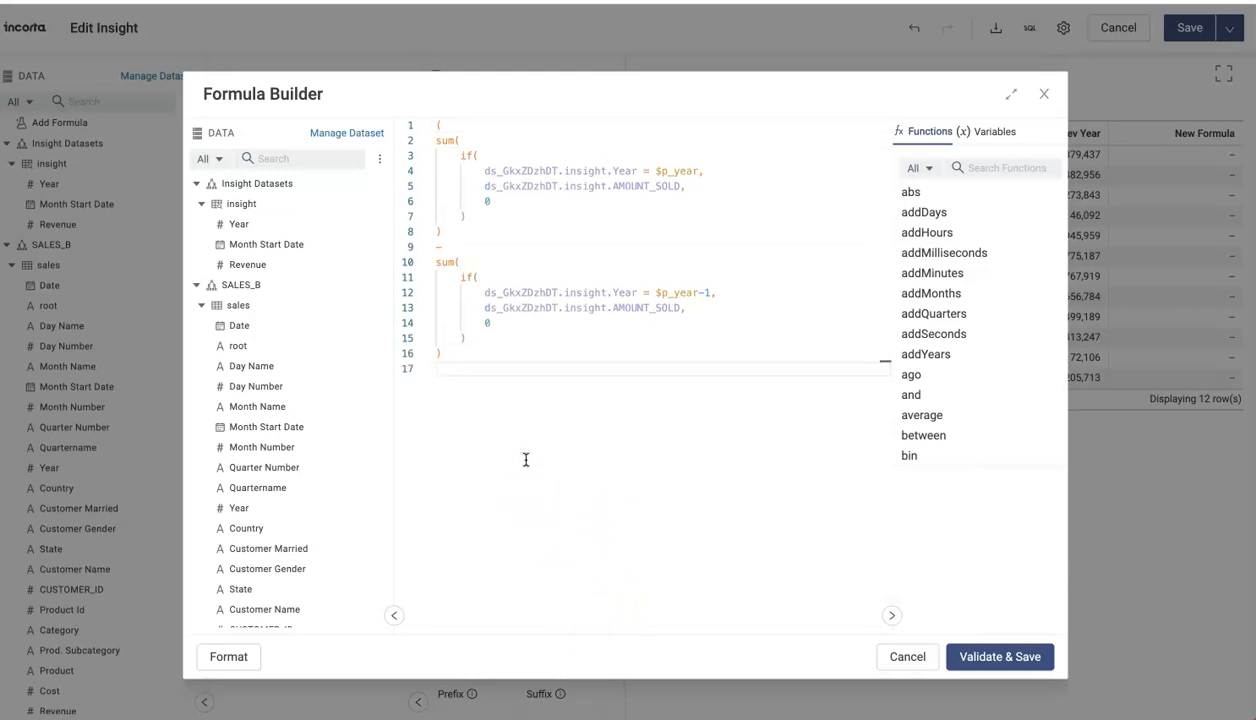
text())
- Divide the parenthesized difference by the copied $p_year-1 sum, then validate and save the formula
key(Return)
key(Return)
key(Return)
key(ctrl+v)
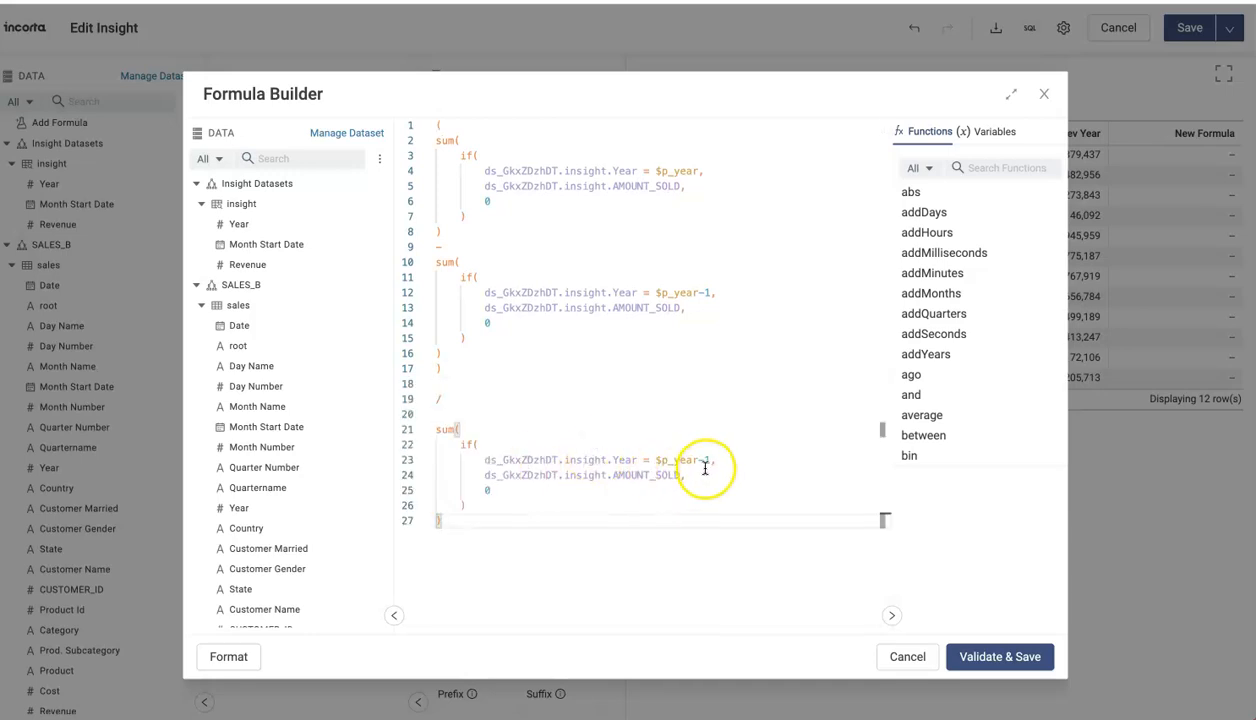
click(999, 657)
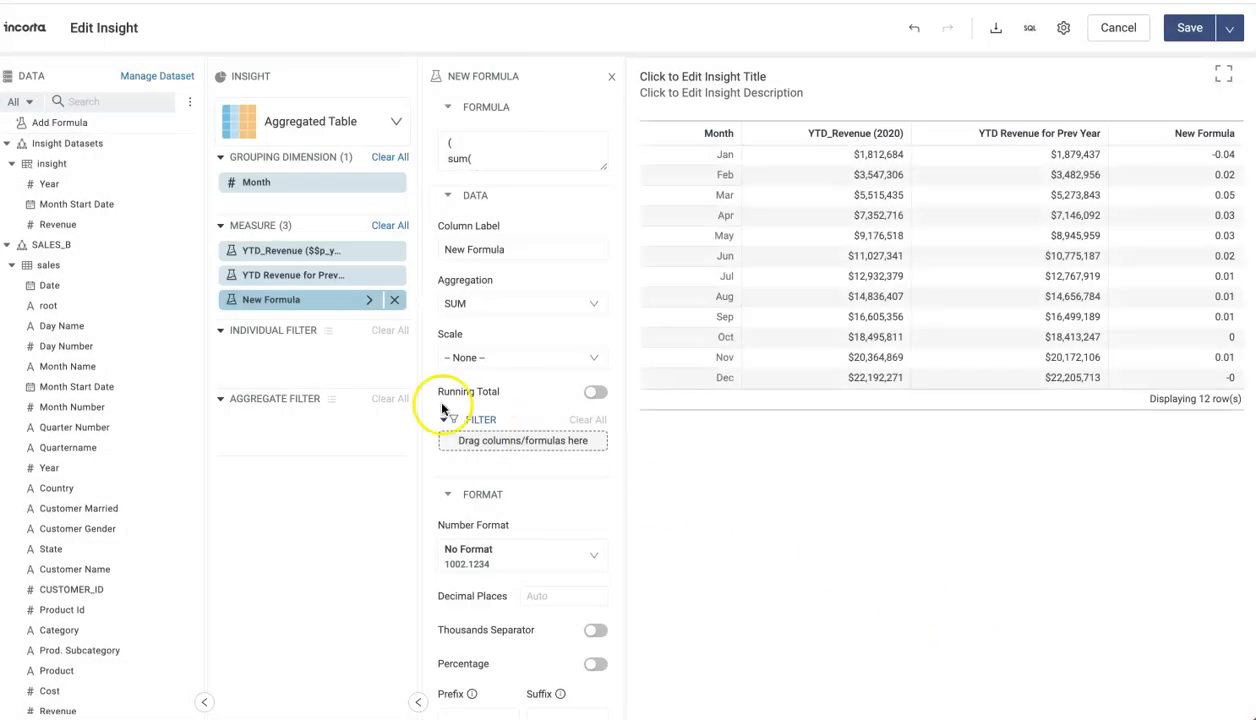
- Rename the new formula measure as % Change
click(270, 302)
double_click(270, 302)
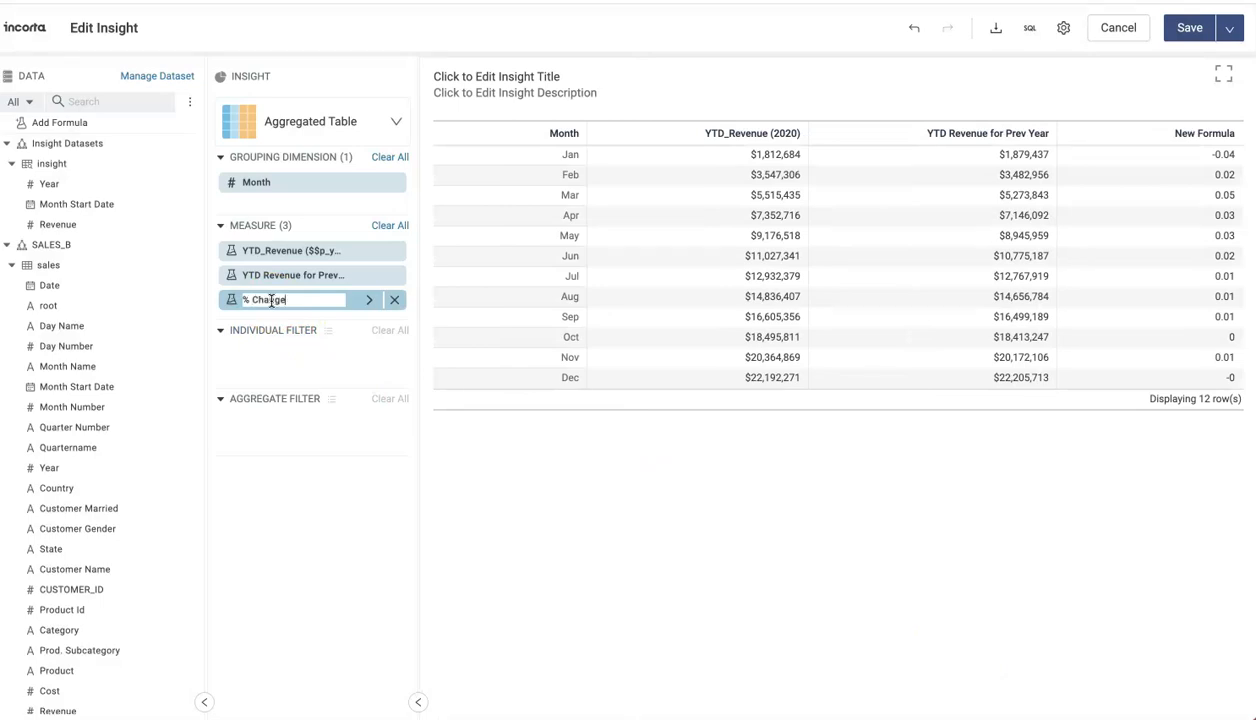
click(225, 364)
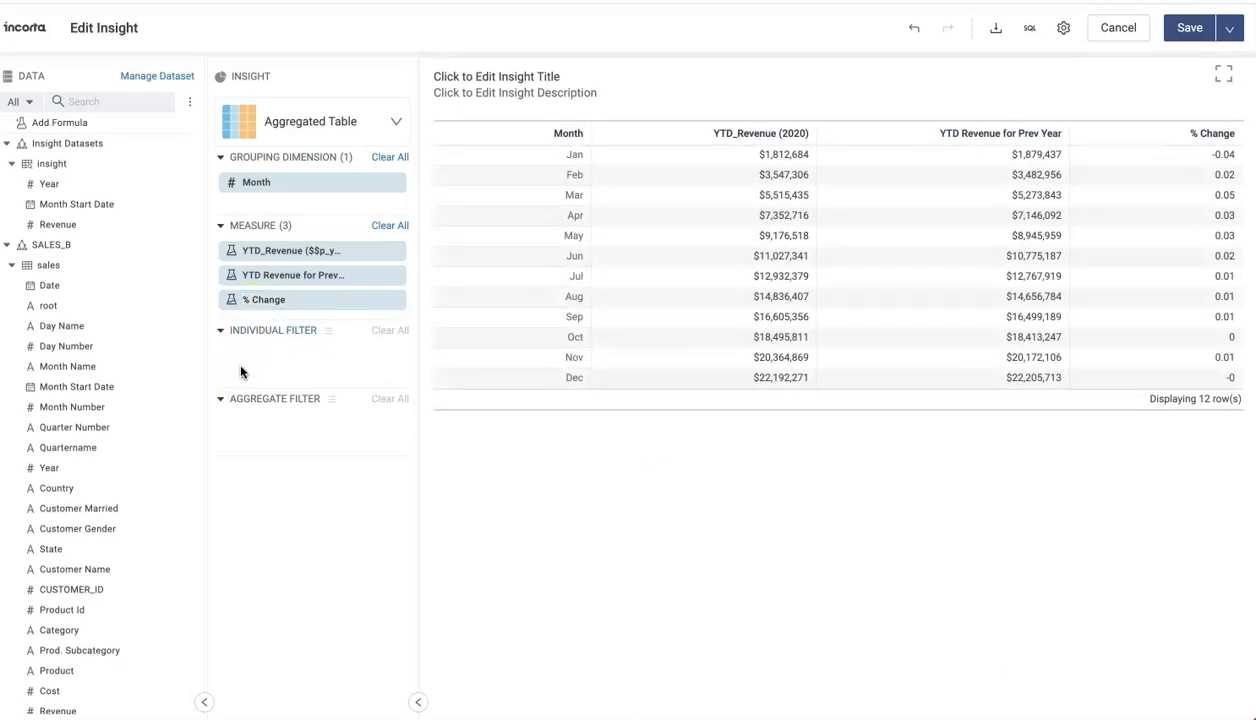
- Set the number format of the % Change measure to Percent and save the insight
click(364, 300)
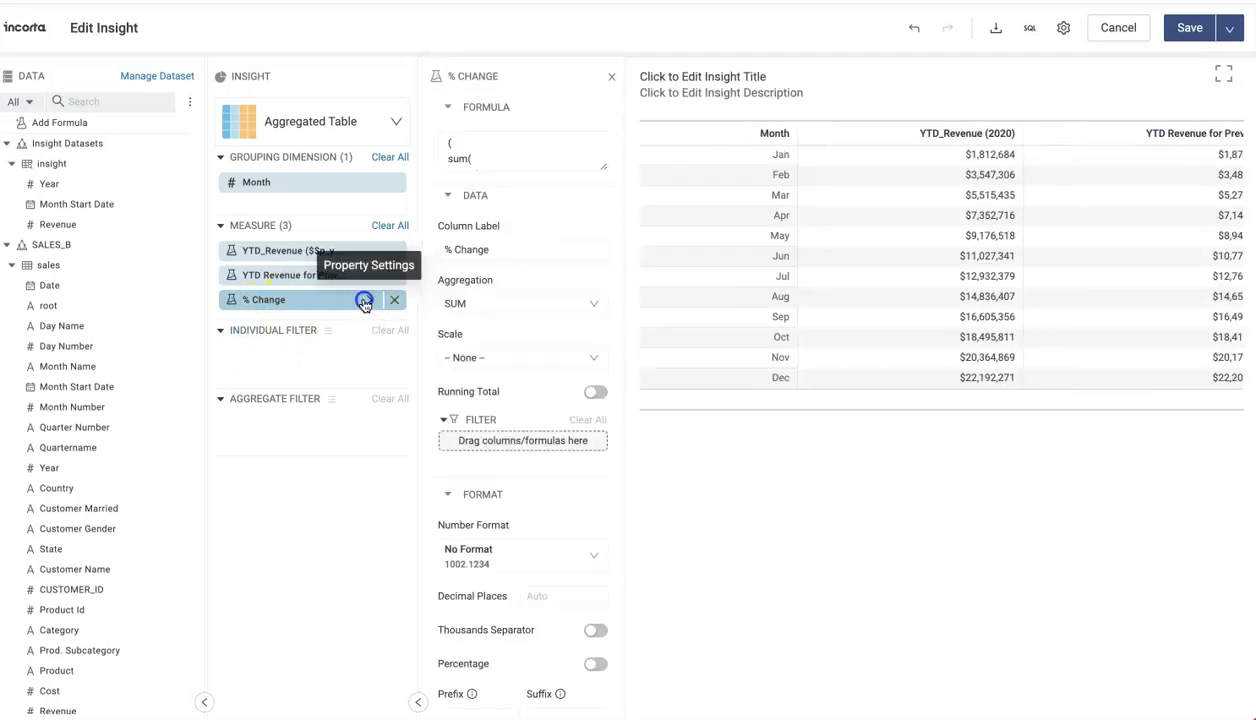
click(535, 560)
scroll(538, 452, down, 3)
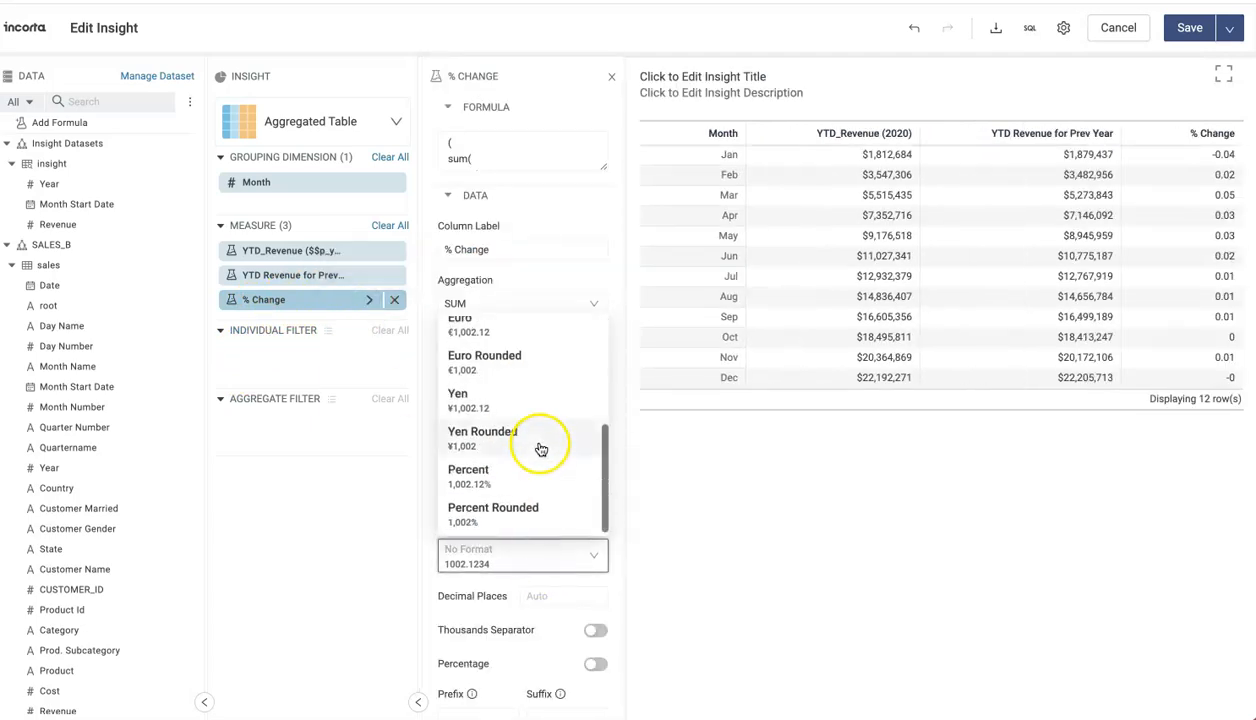
click(471, 484)
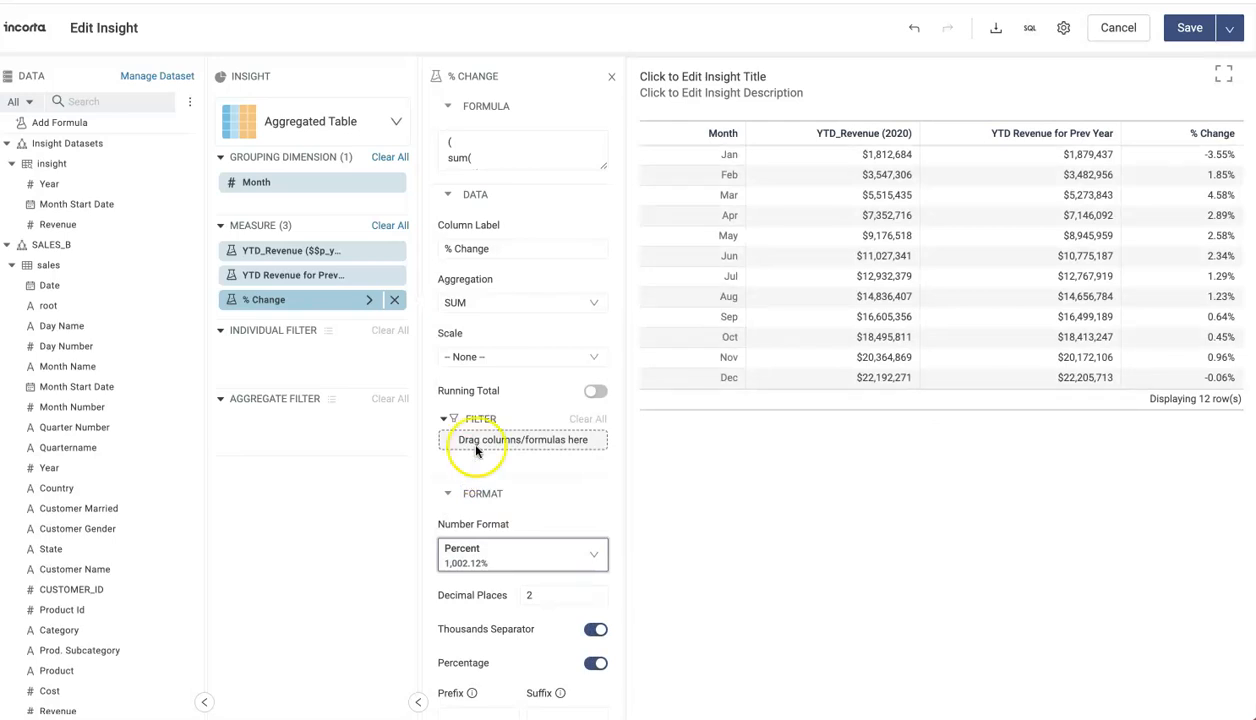
click(1189, 30)
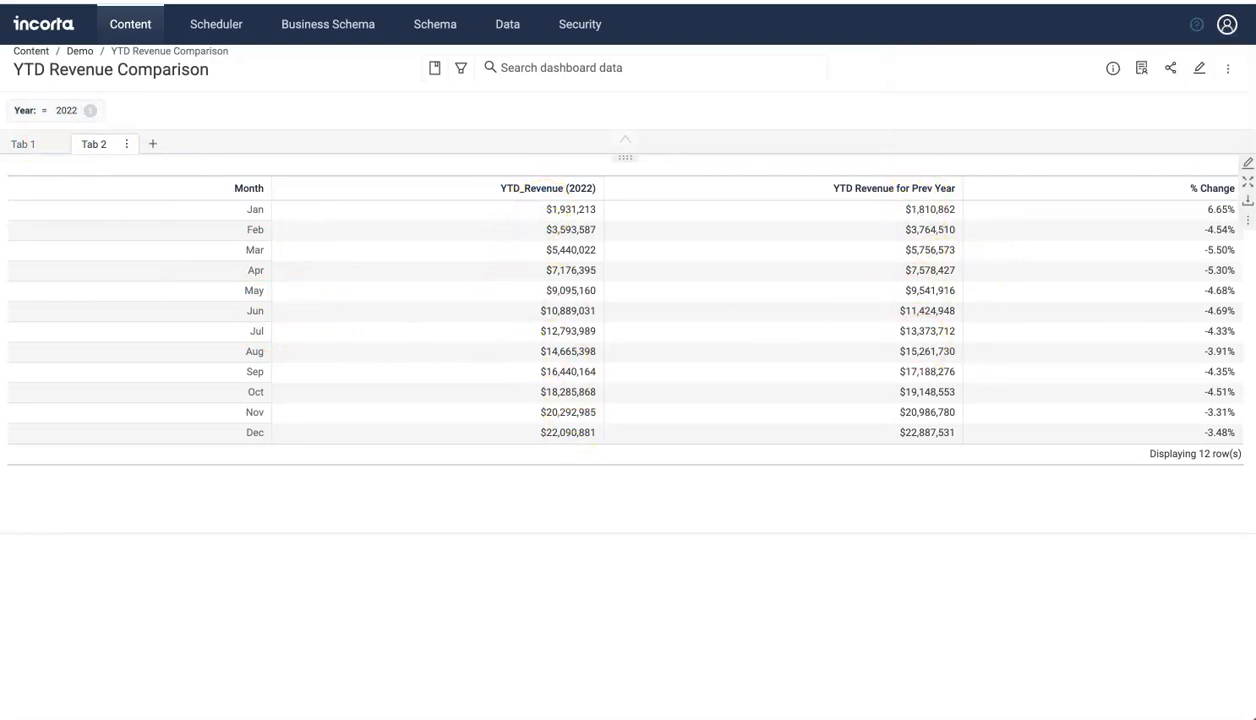
- Apply the value 2020 to the dashboard's Year filter, and after that the value 2019
click(50, 114)
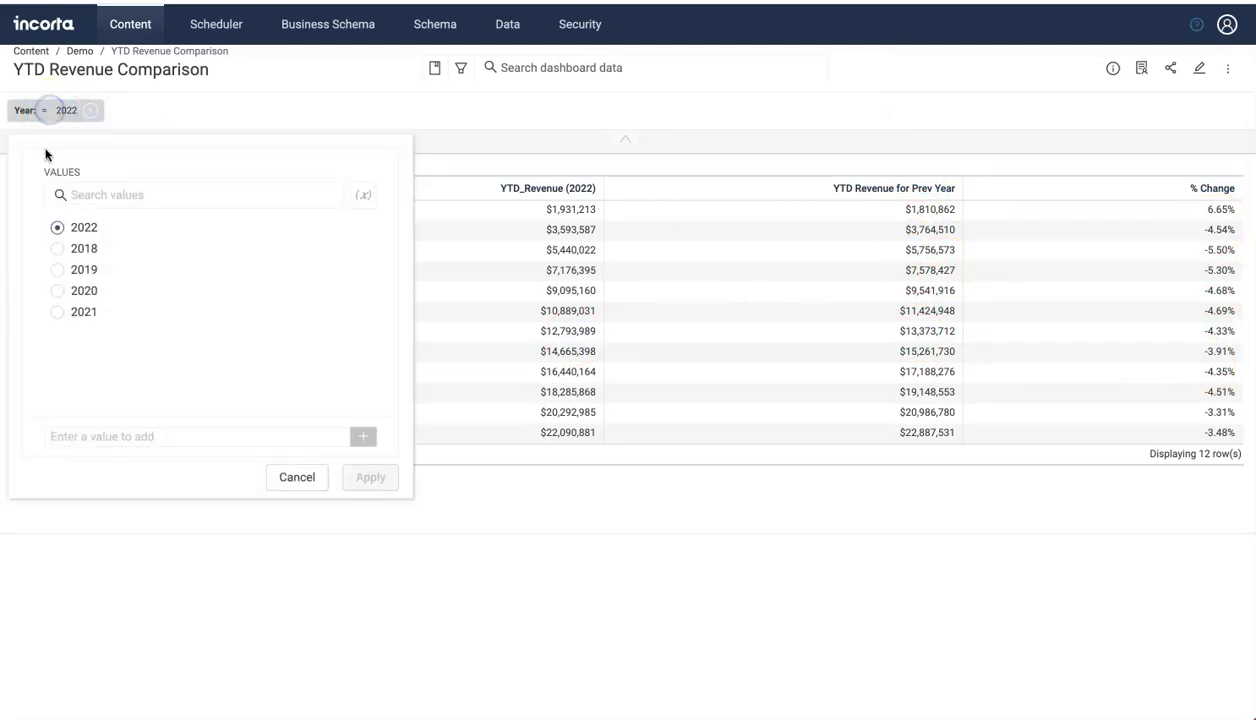
click(57, 292)
click(364, 478)
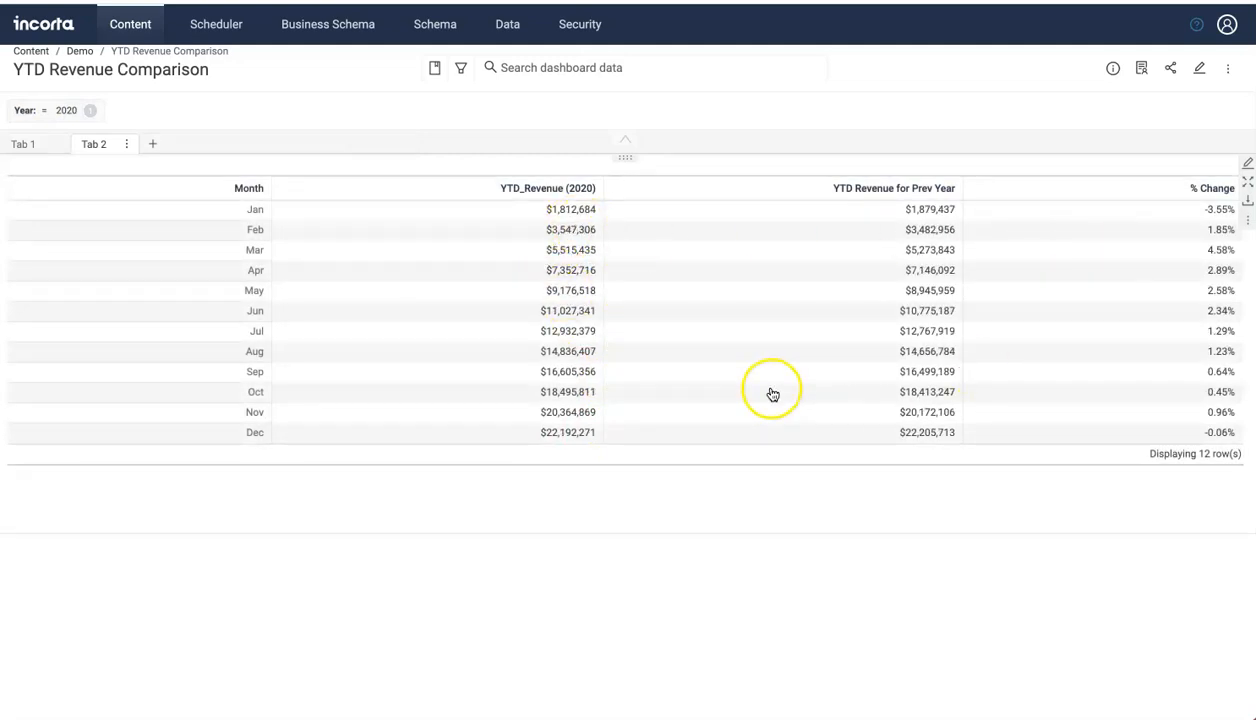
click(42, 112)
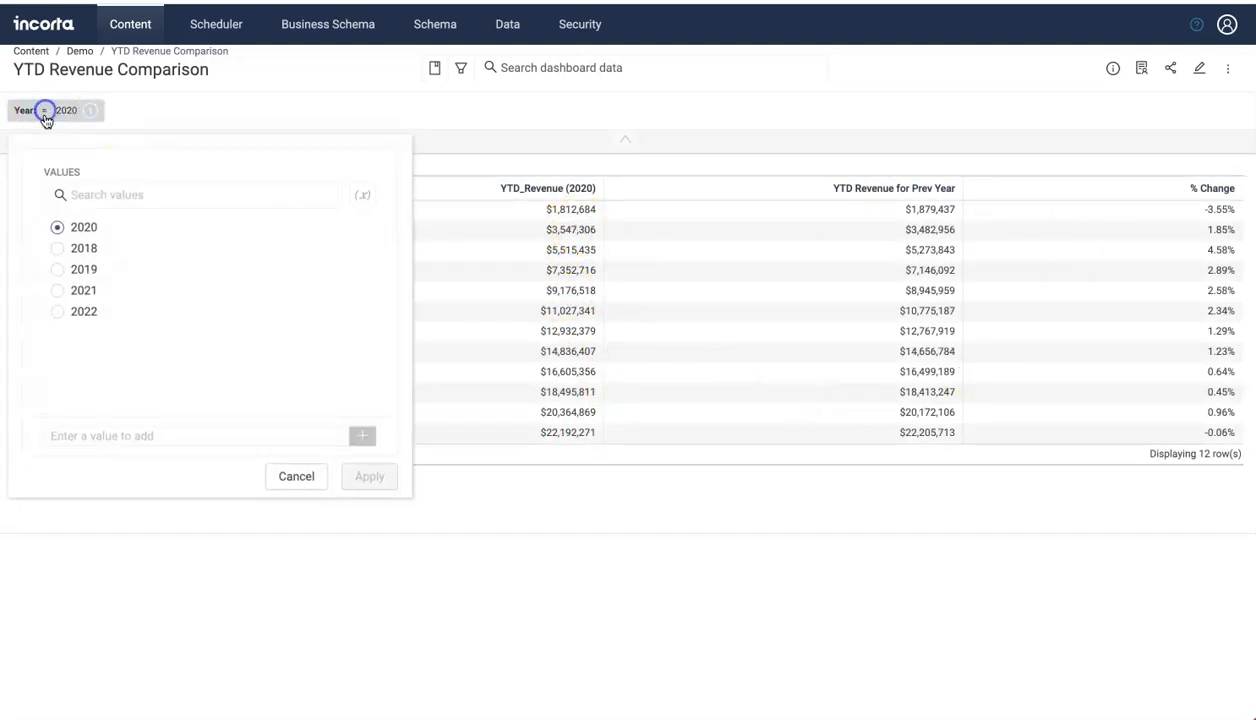
click(57, 270)
click(368, 477)
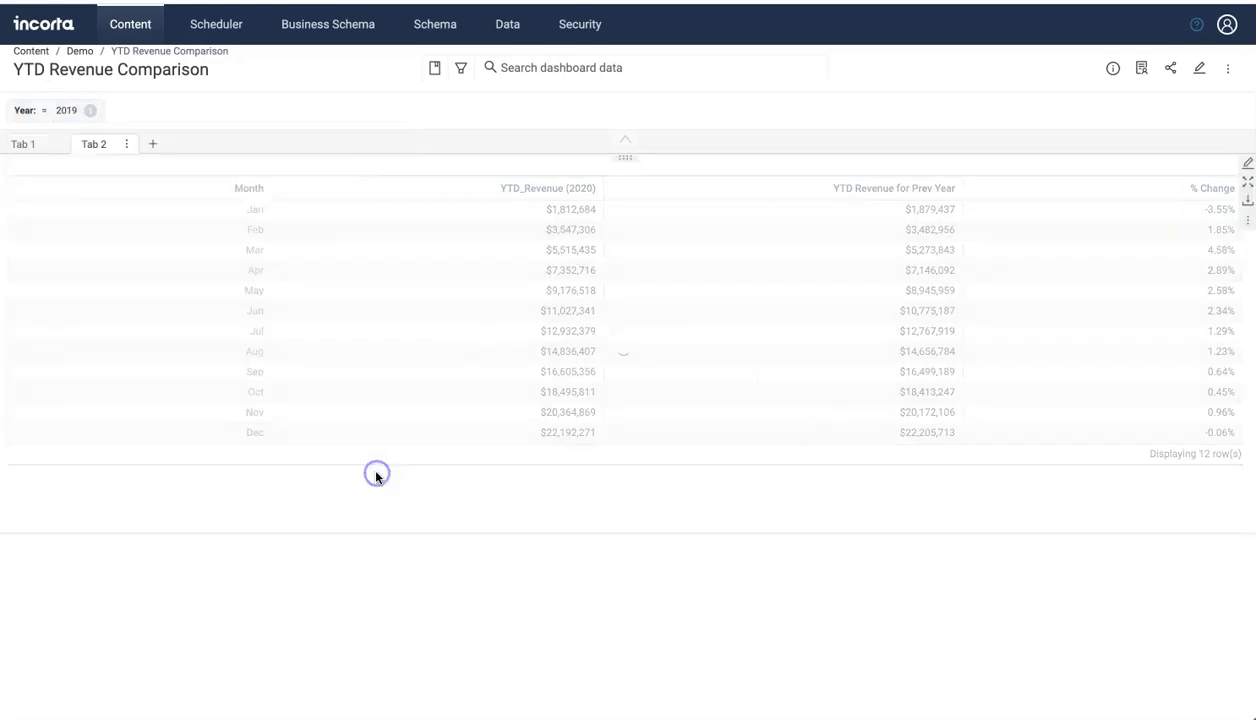